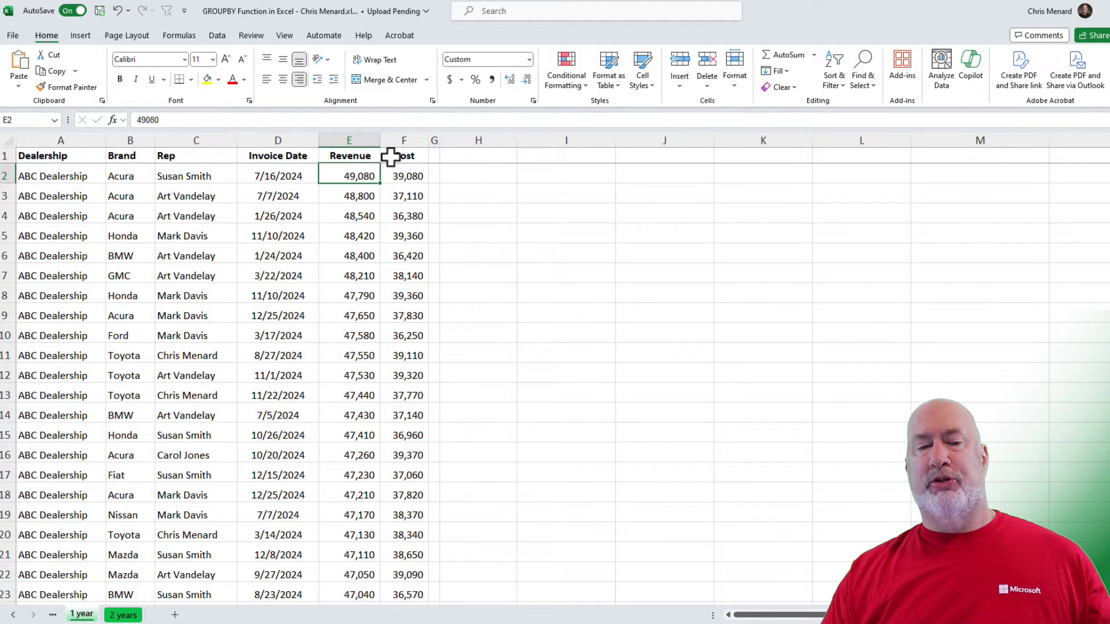
click(203, 158)
key(ctrl+Down)
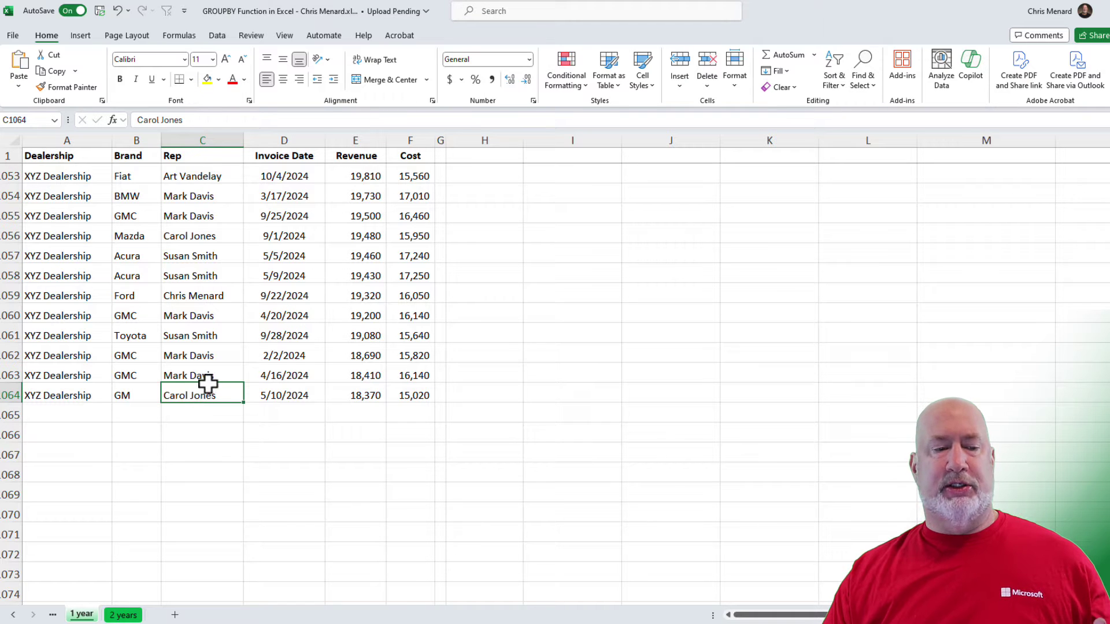
key(ctrl+Up)
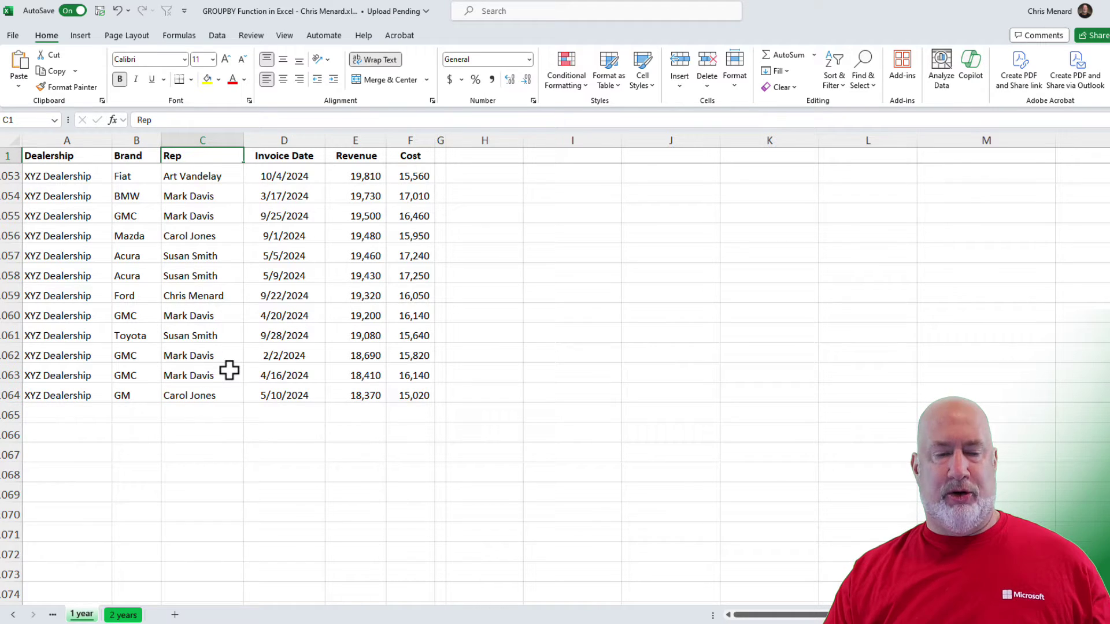
key(Down)
key(Up)
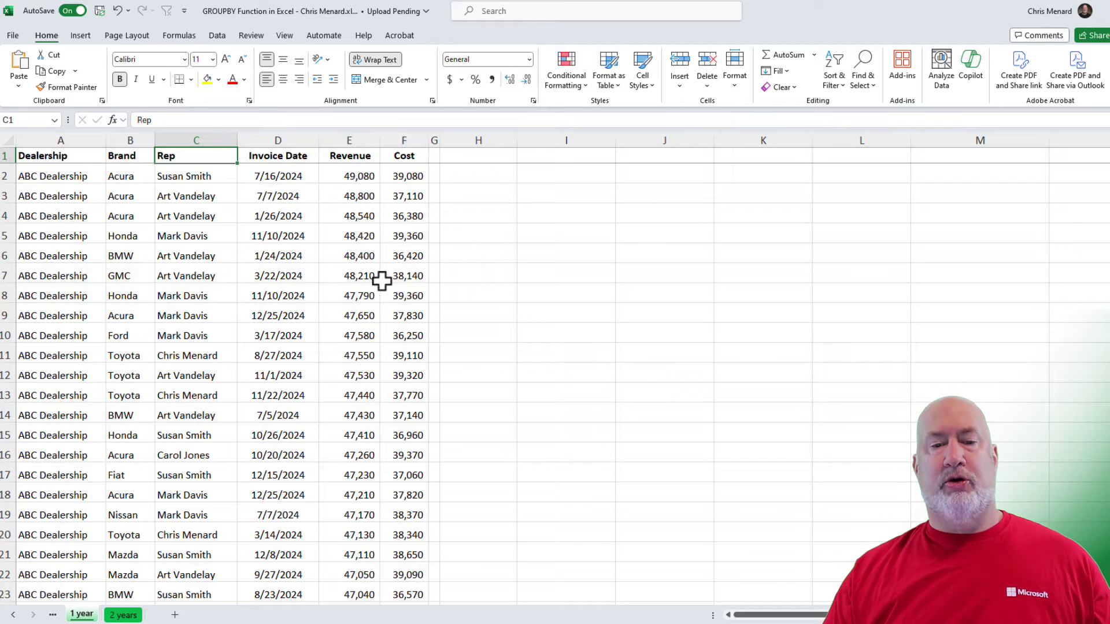
Step: Enter =GROUPBY(B1:B1064,E1:E1064,SUM) in I2 to total Revenue for each Brand
click(539, 179)
text(=groupby)
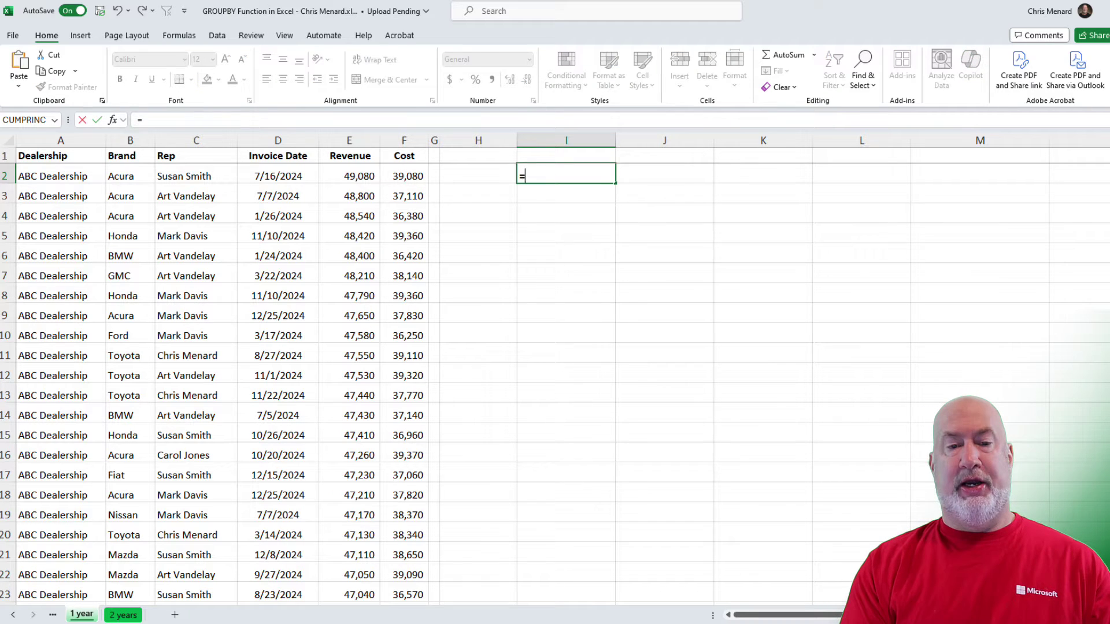
key(Tab)
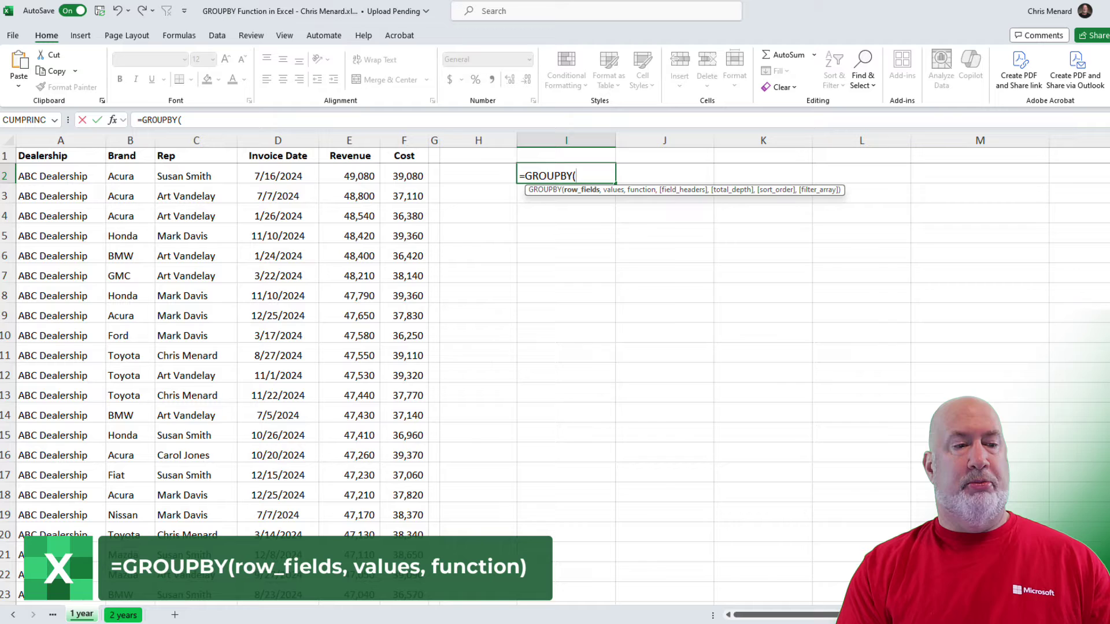
text(b1:b)
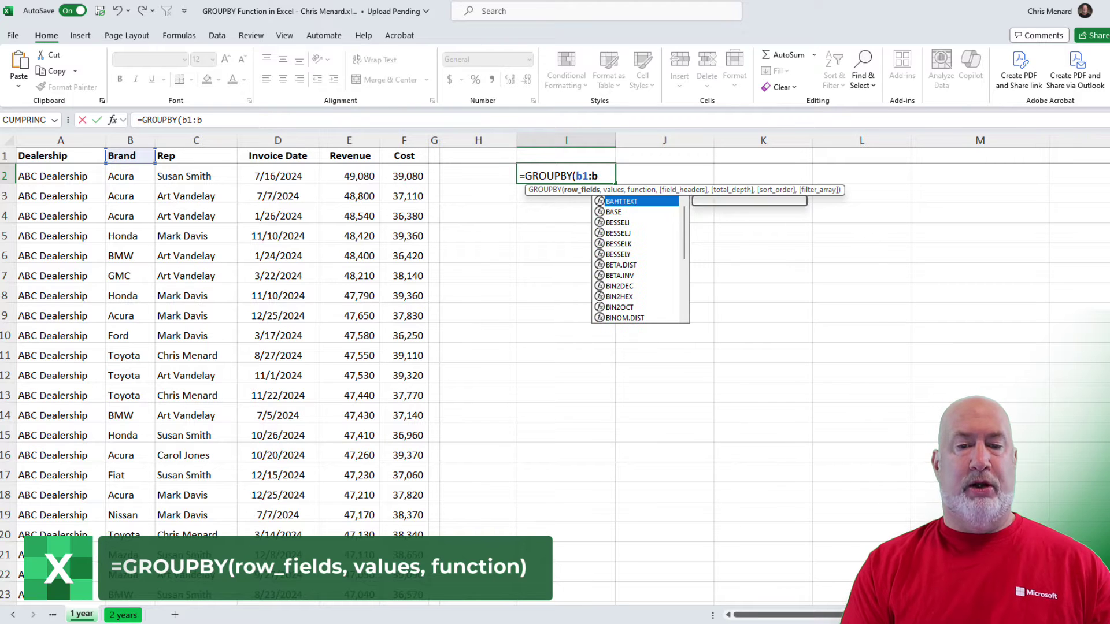
text(1064)
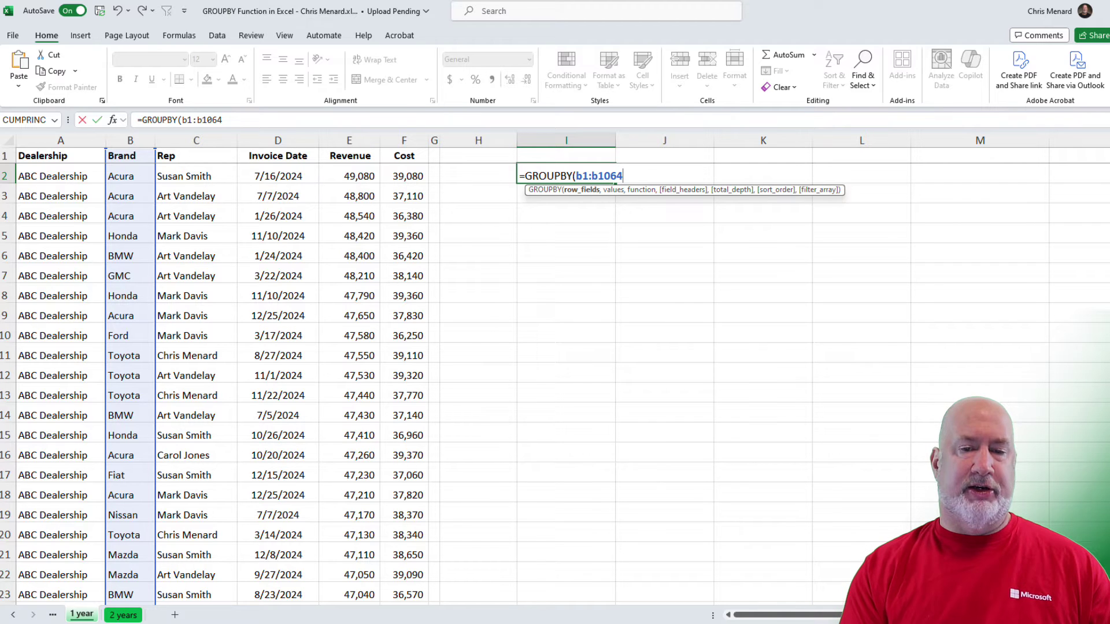
text(,)
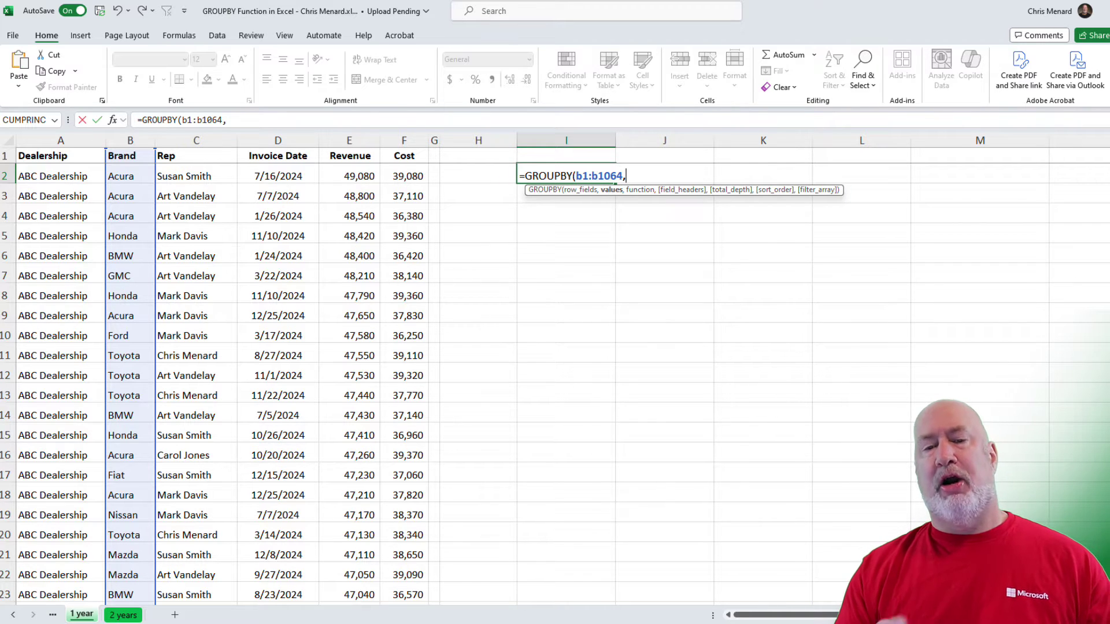
text(e)
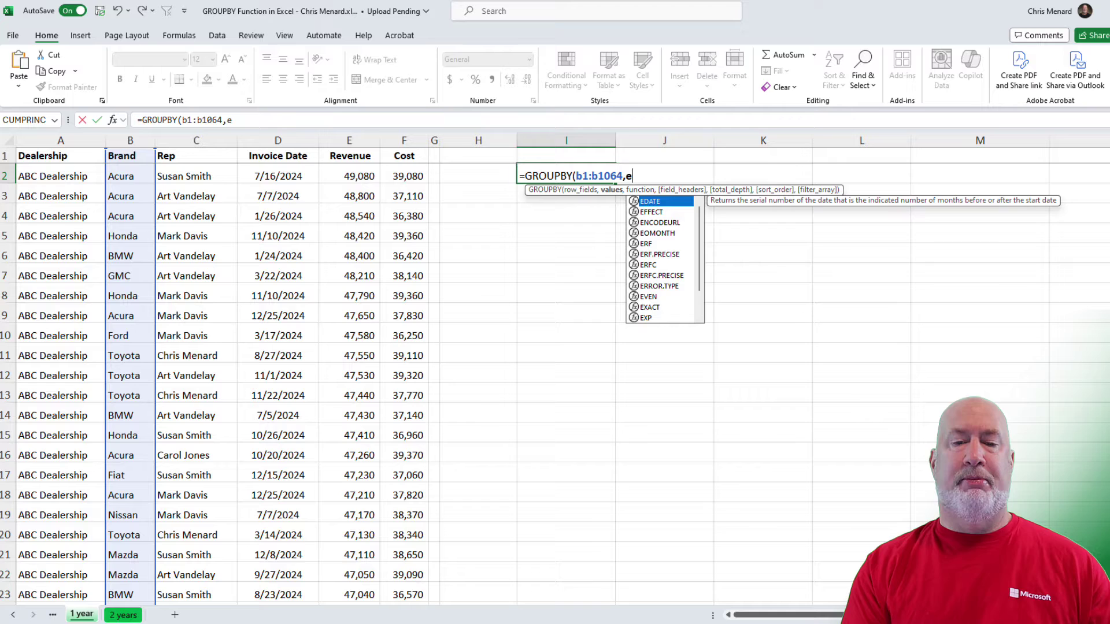
text(1:b)
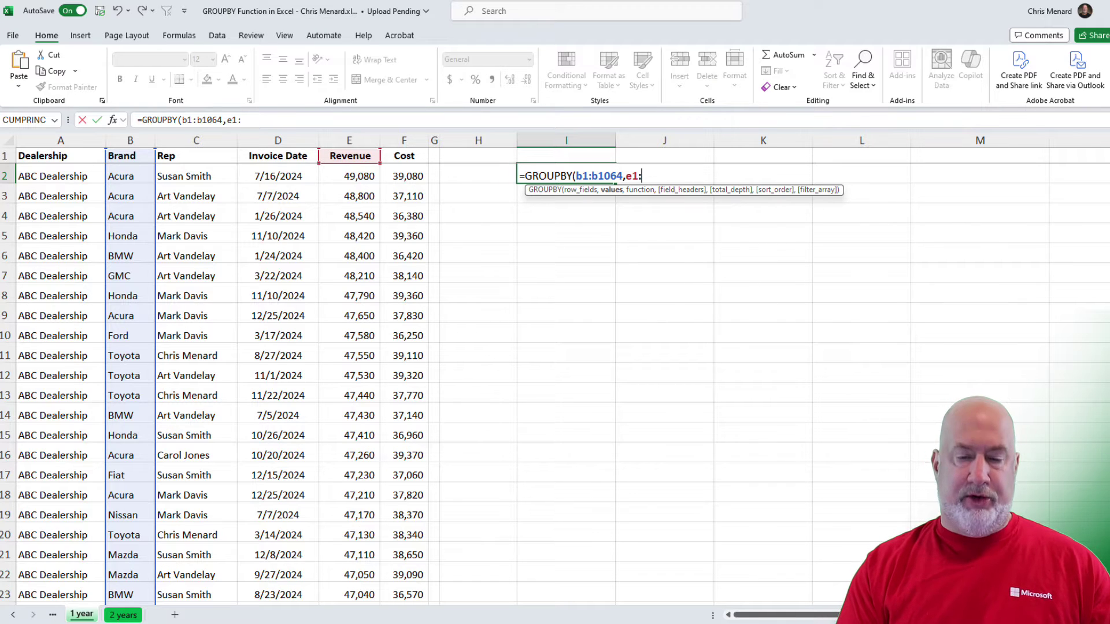
key(BackSpace)
text(e106)
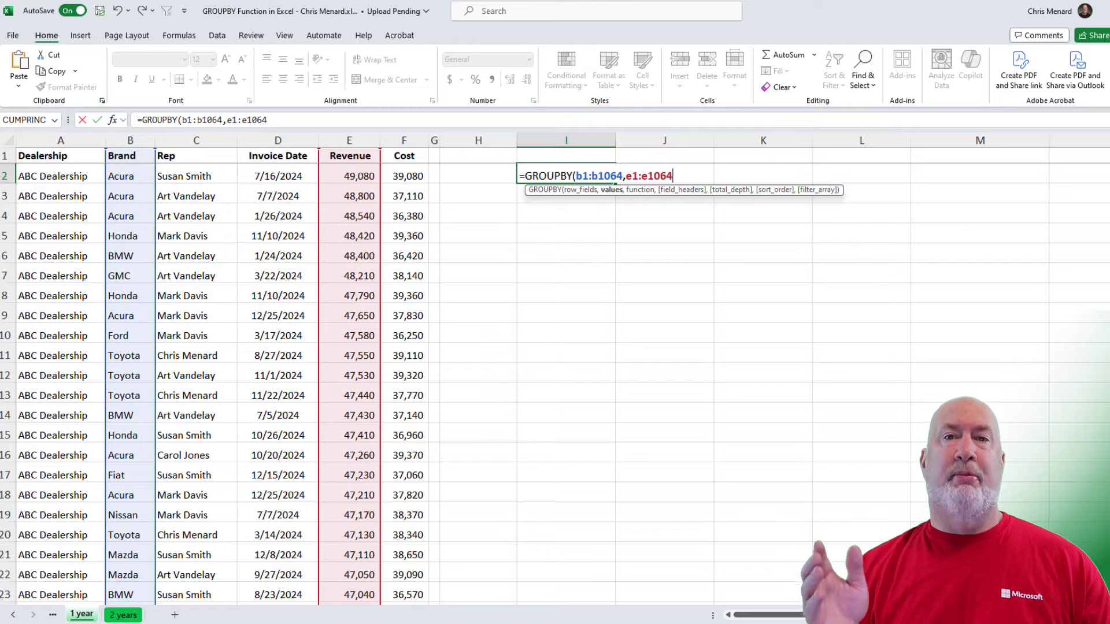
text(4)
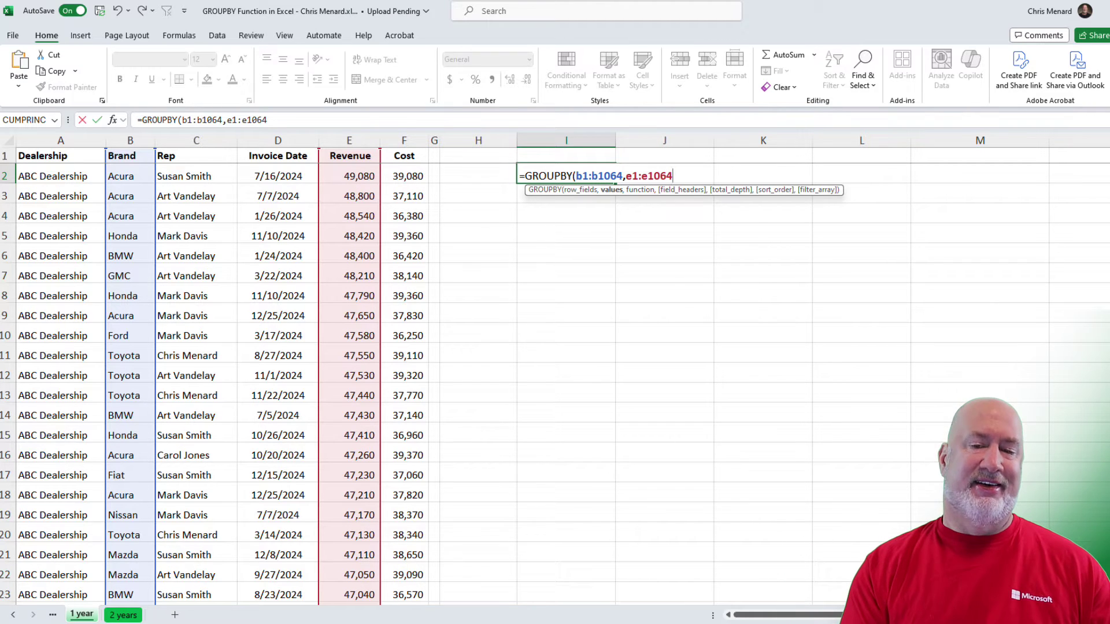
text(,)
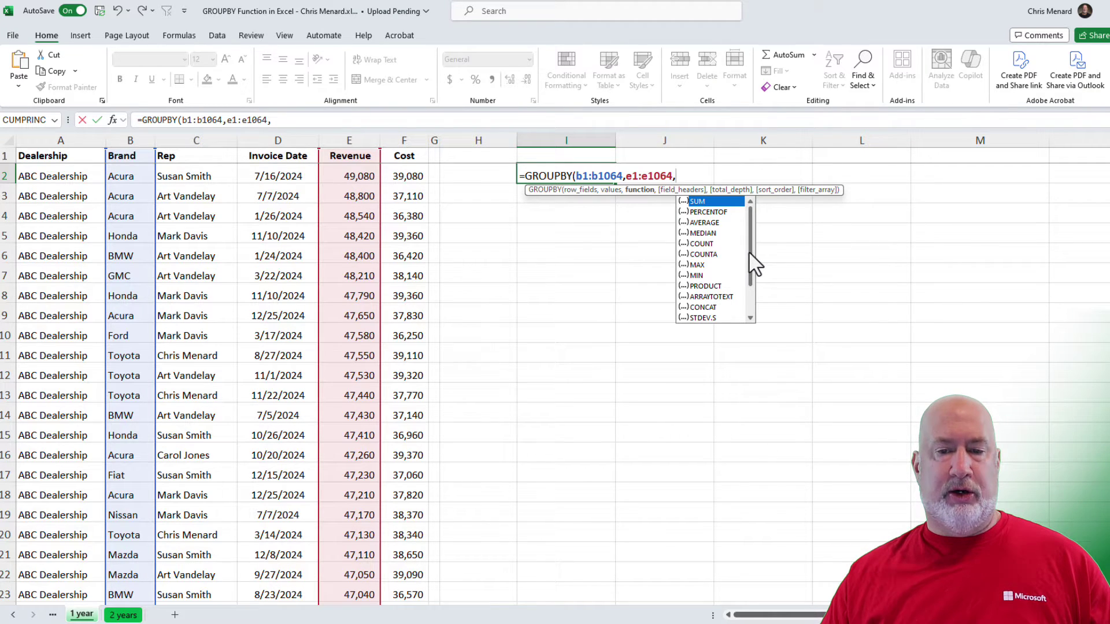
mouse_move(749, 253)
mouse_down()
mouse_move(752, 301)
mouse_move(751, 242)
mouse_move(759, 249)
mouse_up()
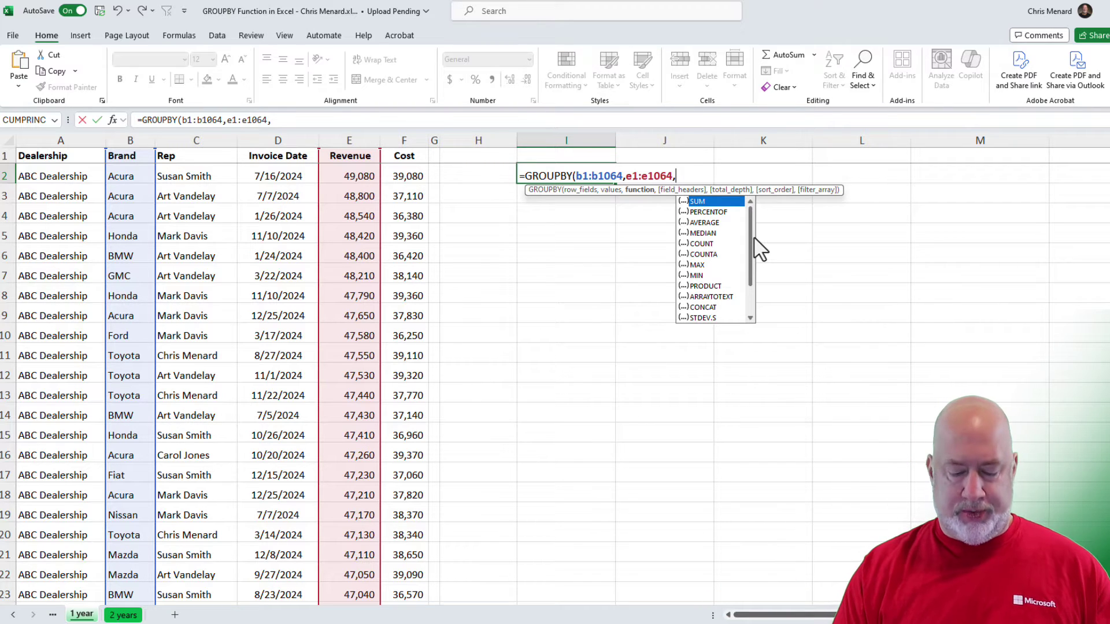
key(Tab)
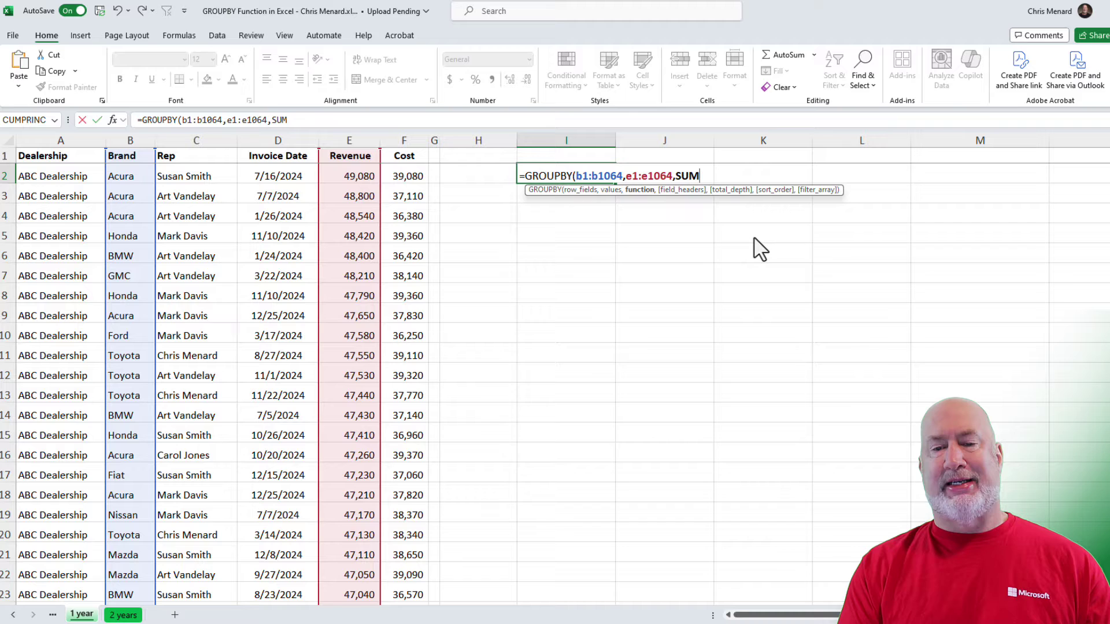
key(Return)
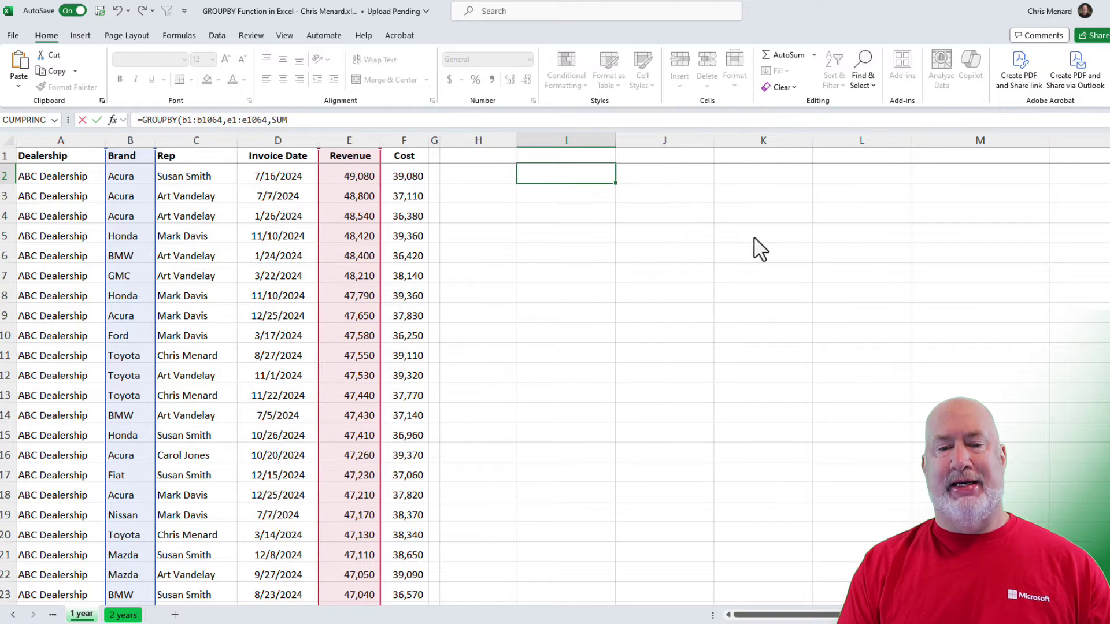
key(Up)
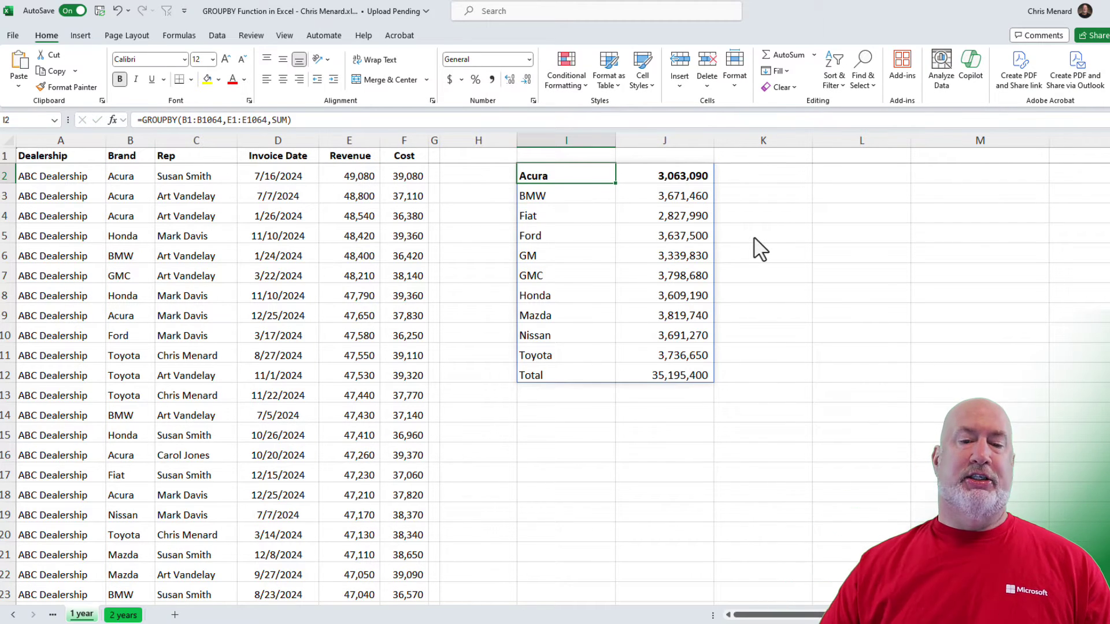
Step: Remove the bold formatting from the Acura row of the summary
drag(547, 174, 671, 170)
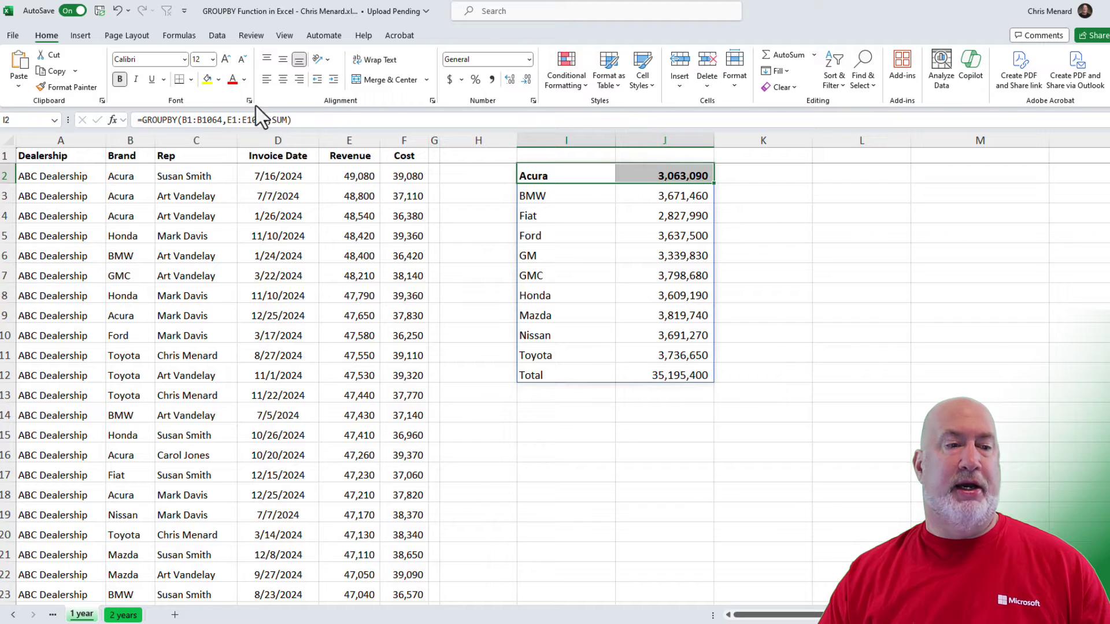
click(119, 79)
click(571, 208)
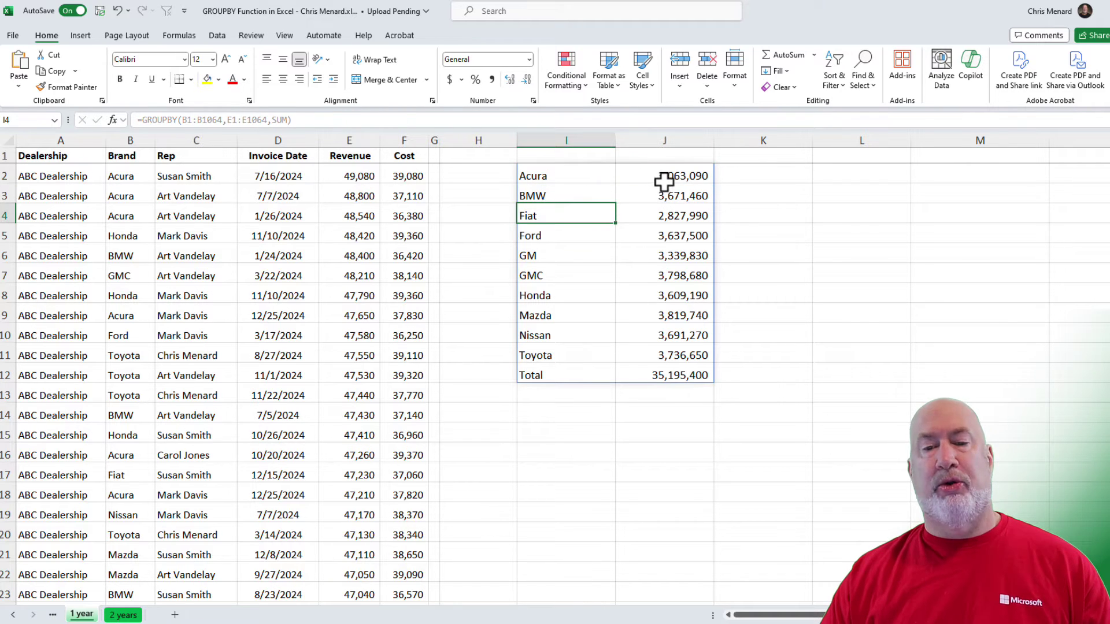
Step: Confirm the Revenue column sums to 35,195,400, matching the GROUPBY grand total
drag(666, 179, 676, 315)
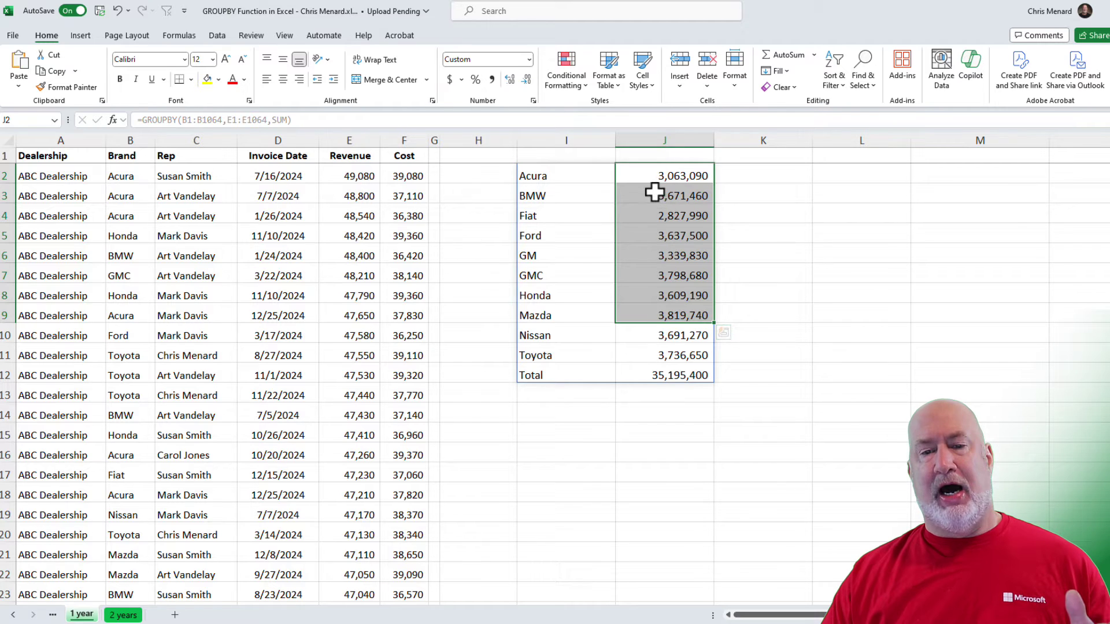
click(600, 175)
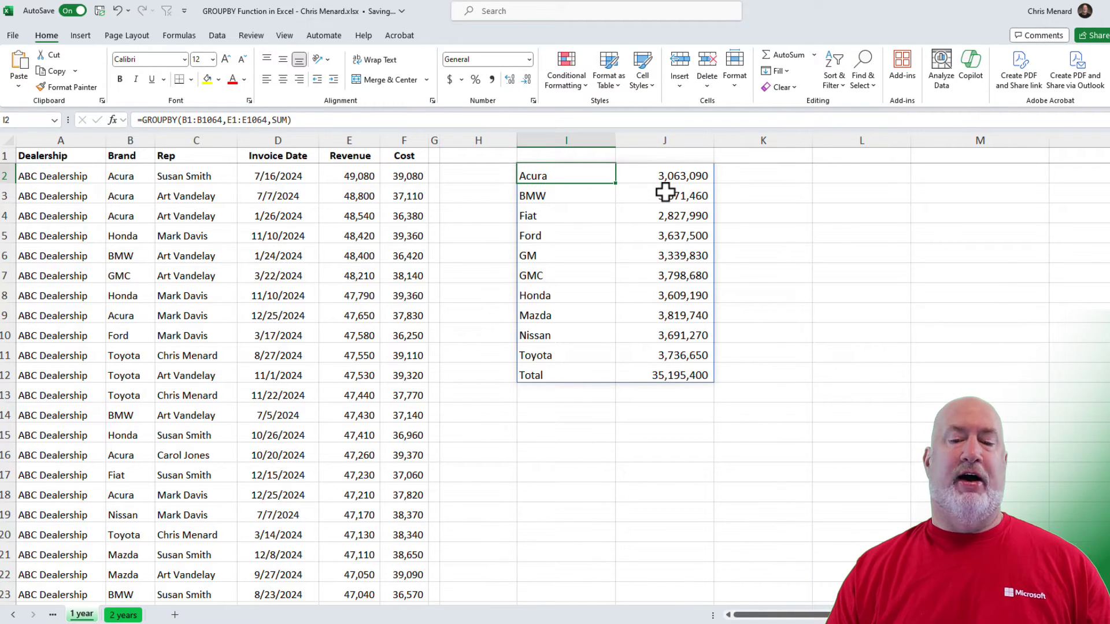
click(359, 142)
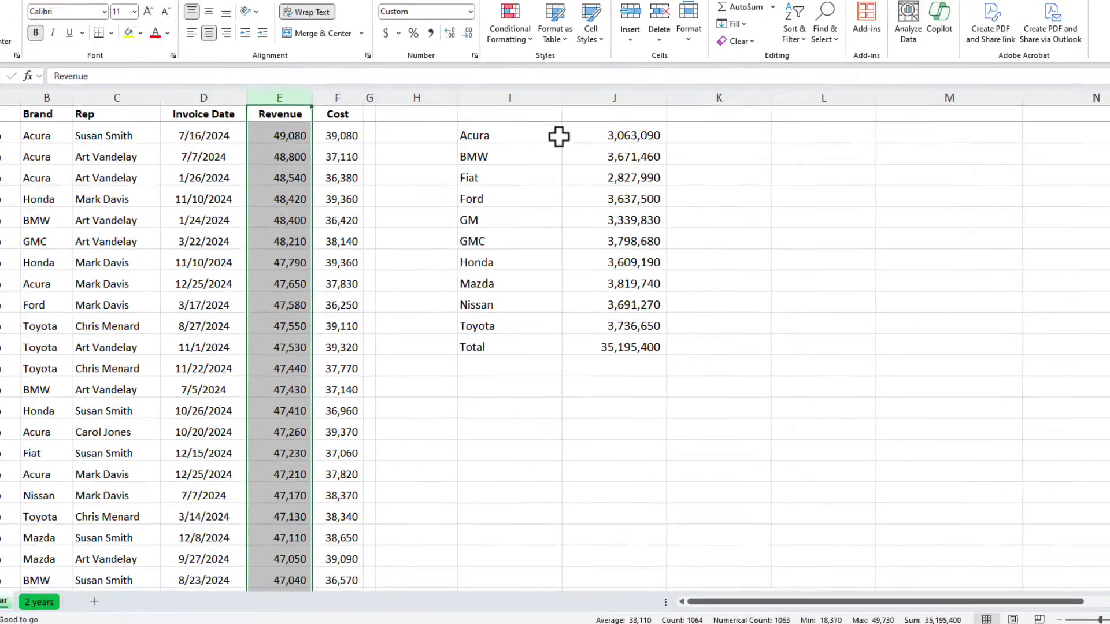
click(342, 14)
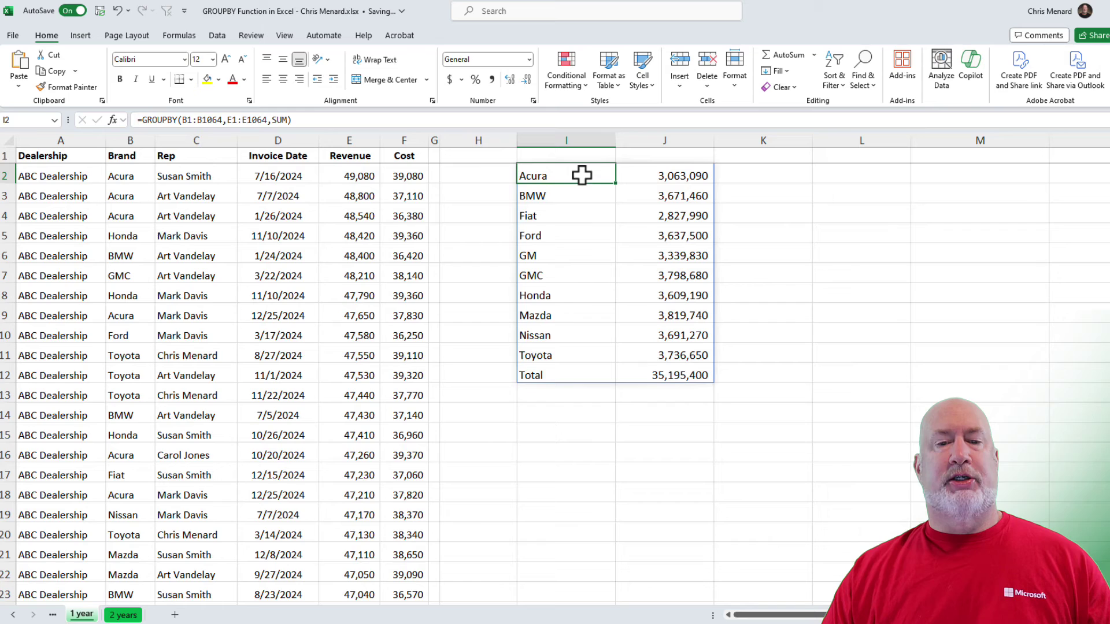
Step: Replace SUM with PERCENTOF in the I2 GROUPBY formula to show each brand's revenue share
double_click(582, 175)
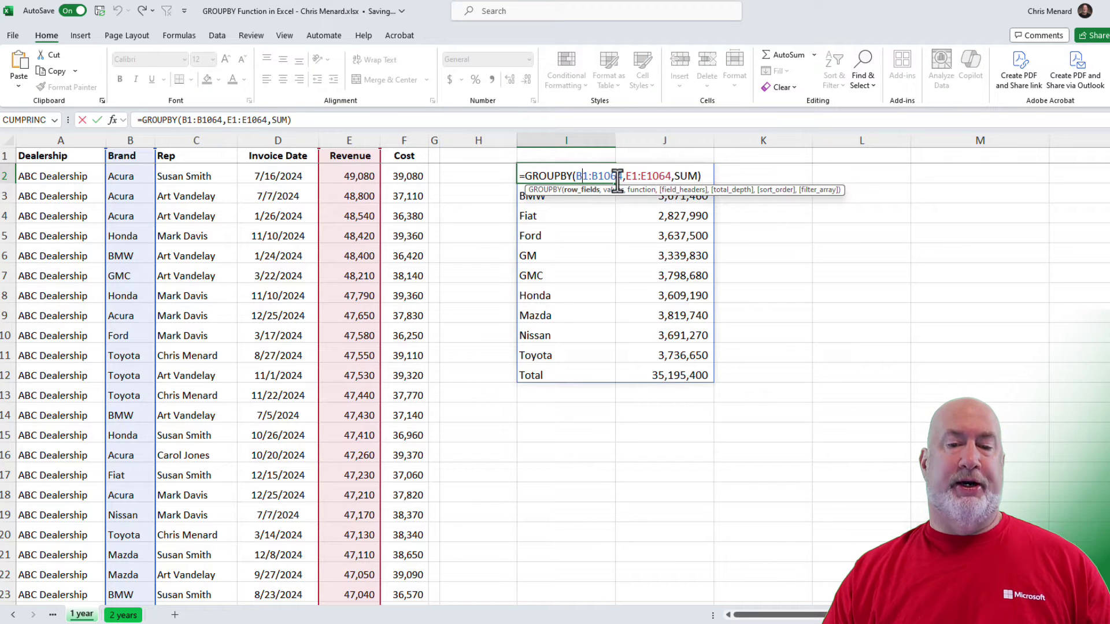
click(675, 176)
key(Delete)
key(Delete)
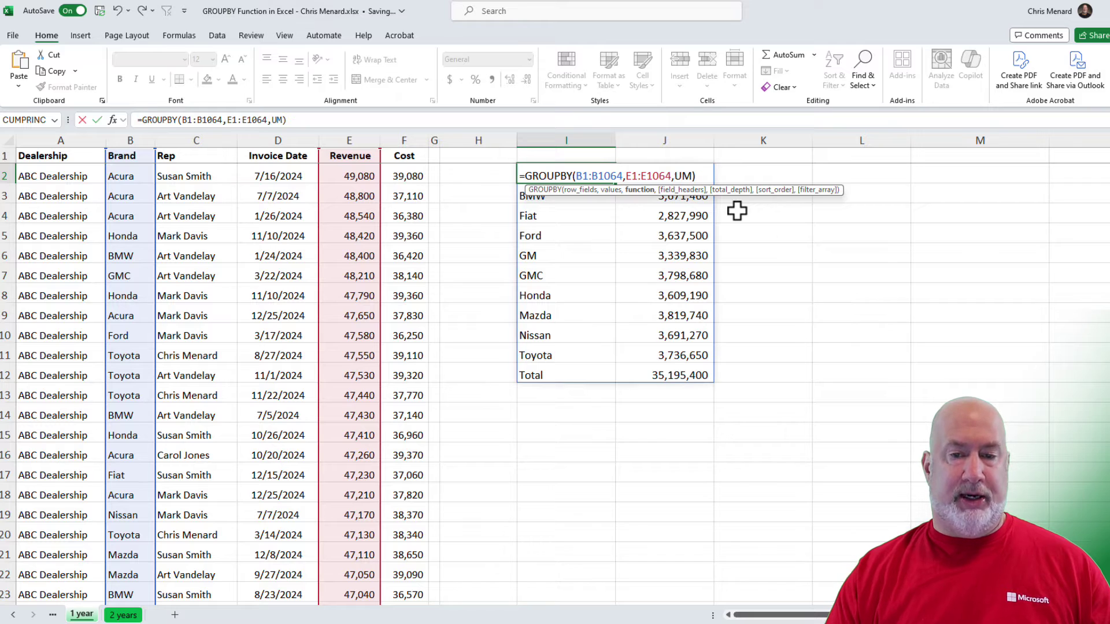
key(Delete)
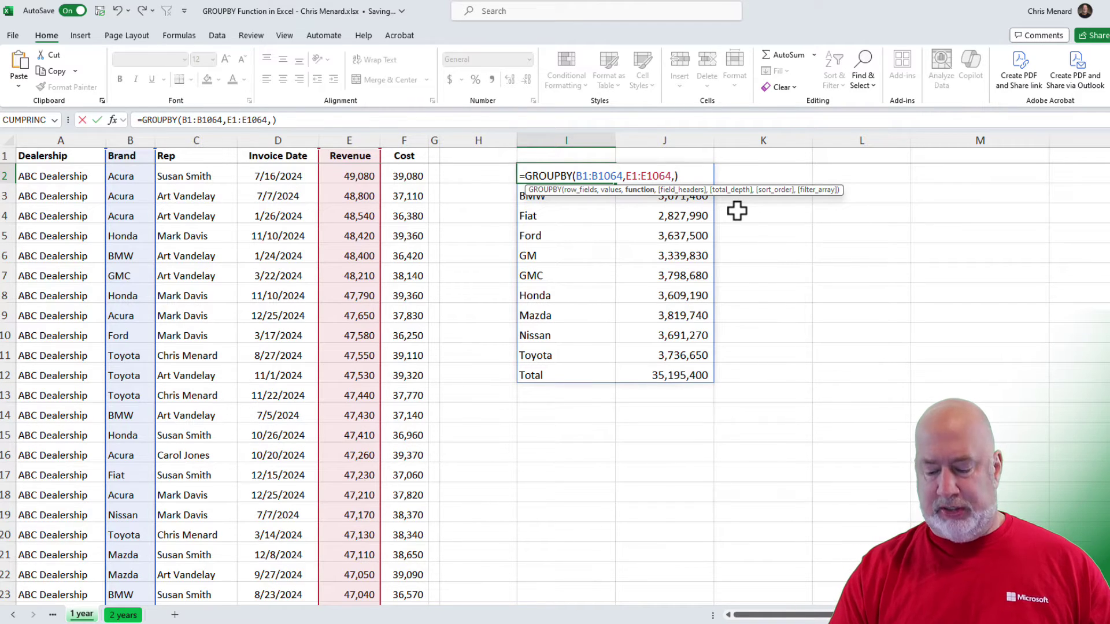
key(alt+Down)
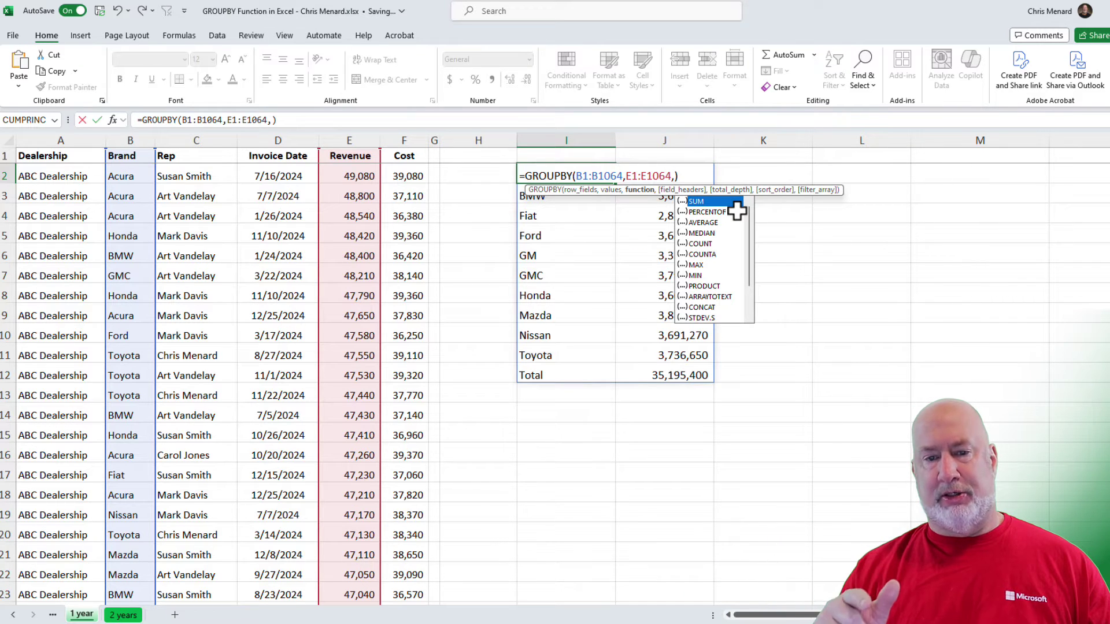
double_click(715, 212)
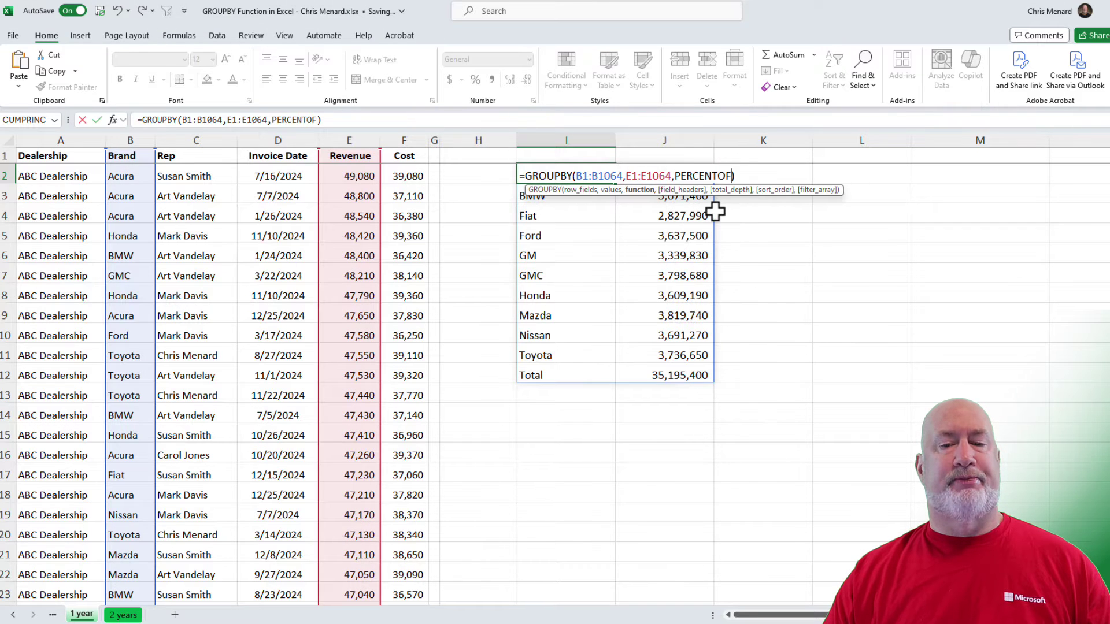
key(Return)
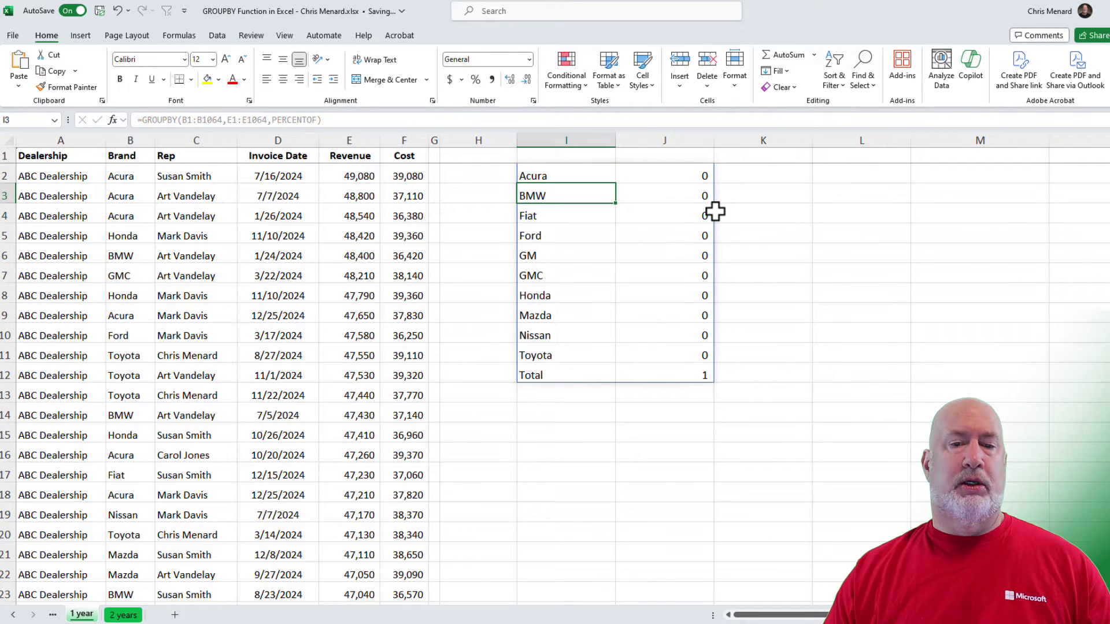
Step: Apply Percent Style with extra decimals to J2:J12, then undo the added decimals
drag(683, 180, 690, 376)
click(476, 79)
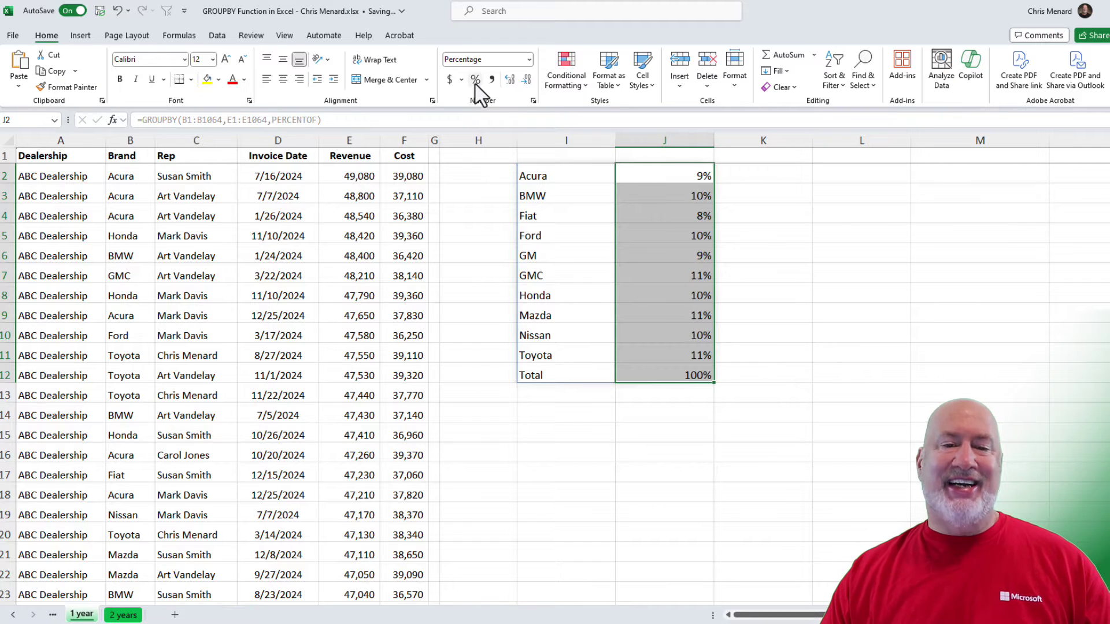
click(509, 80)
click(509, 85)
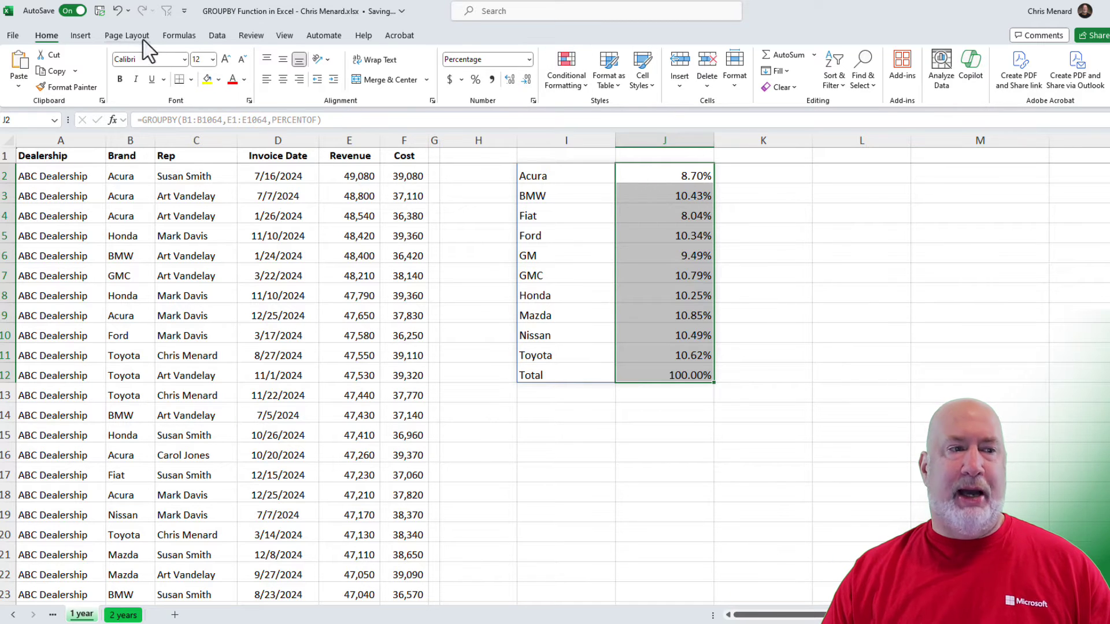
click(117, 11)
Step: Undo the percent formatting and revert the GROUPBY function back to SUM
click(117, 11)
click(118, 11)
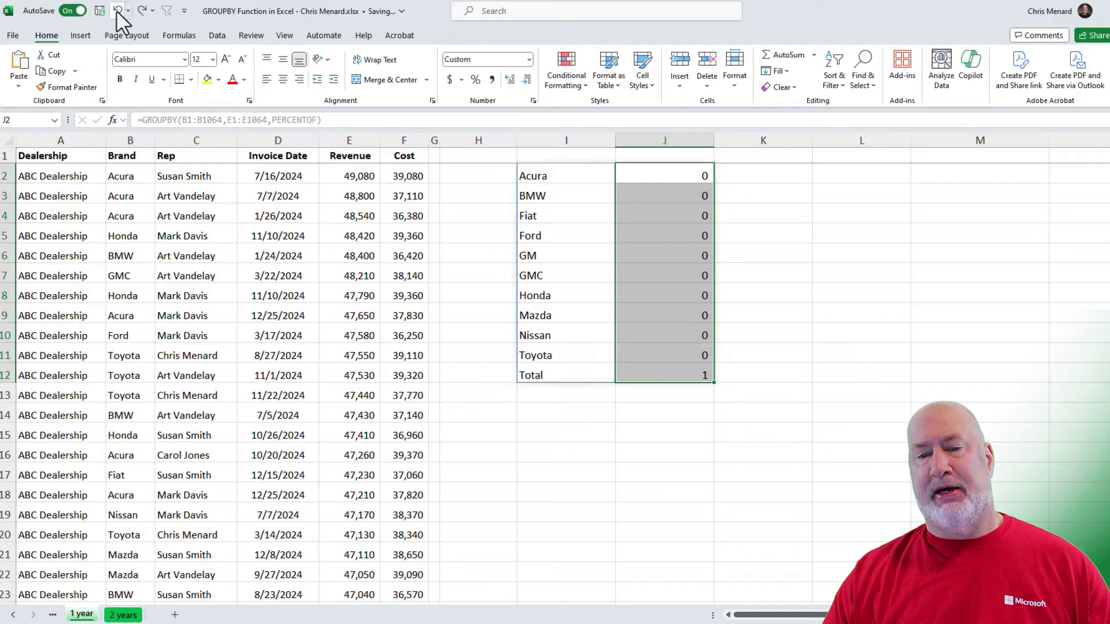
click(117, 11)
Step: Edit the I2 formula to begin widening the values range from E1:E1064 to E1:F1064
double_click(594, 174)
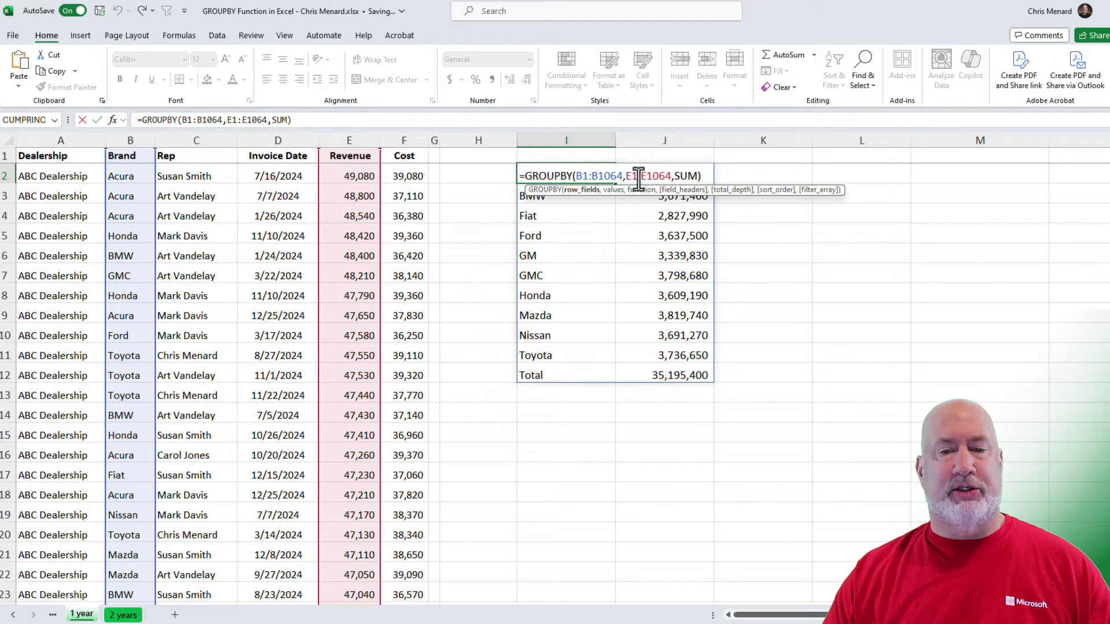
click(645, 176)
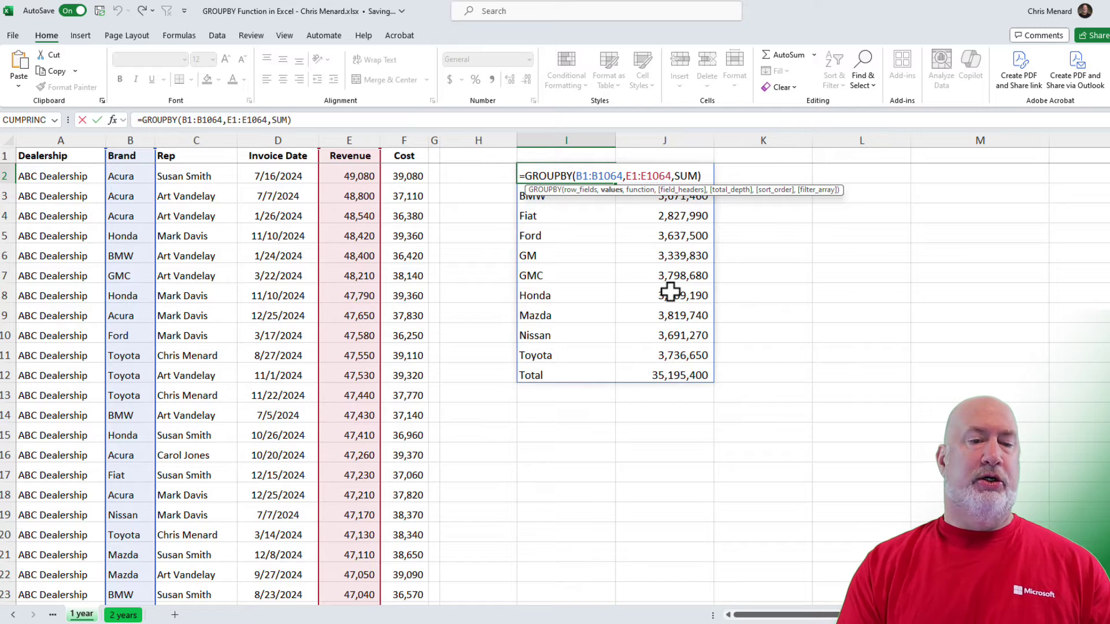
key(BackSpace)
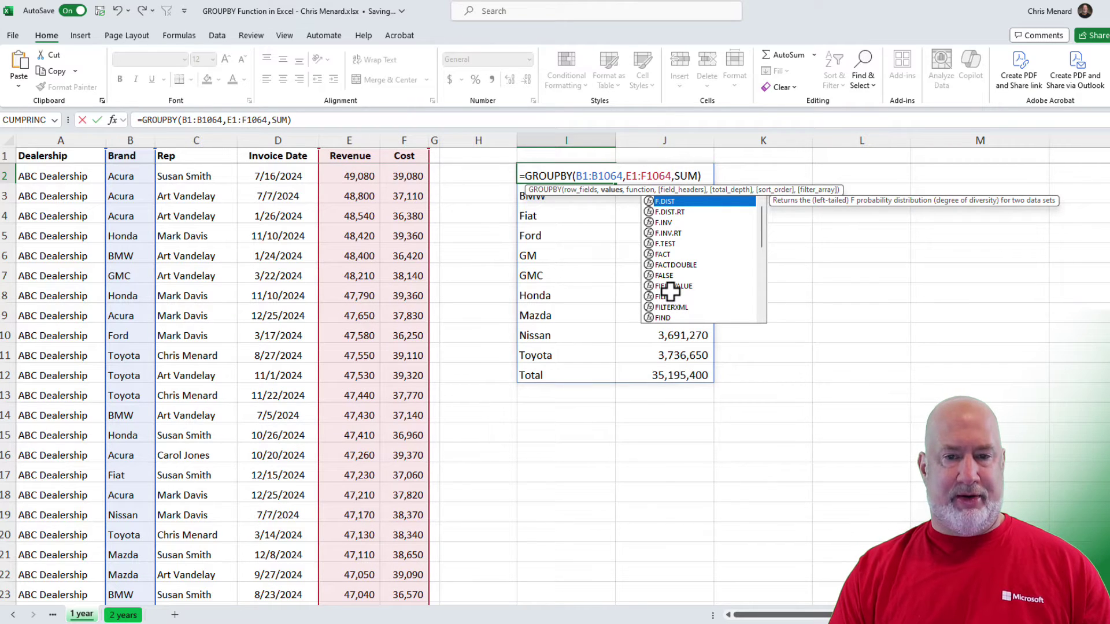
Step: Commit the formula so Cost totals appear, and unbold the K2 value
key(ctrl+Return)
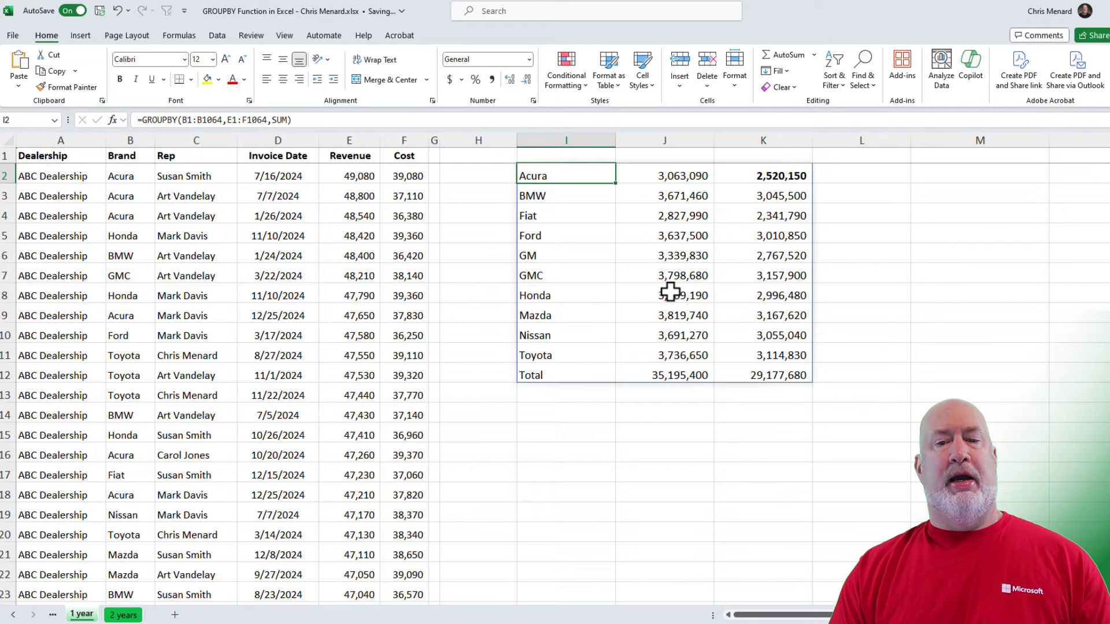
click(755, 176)
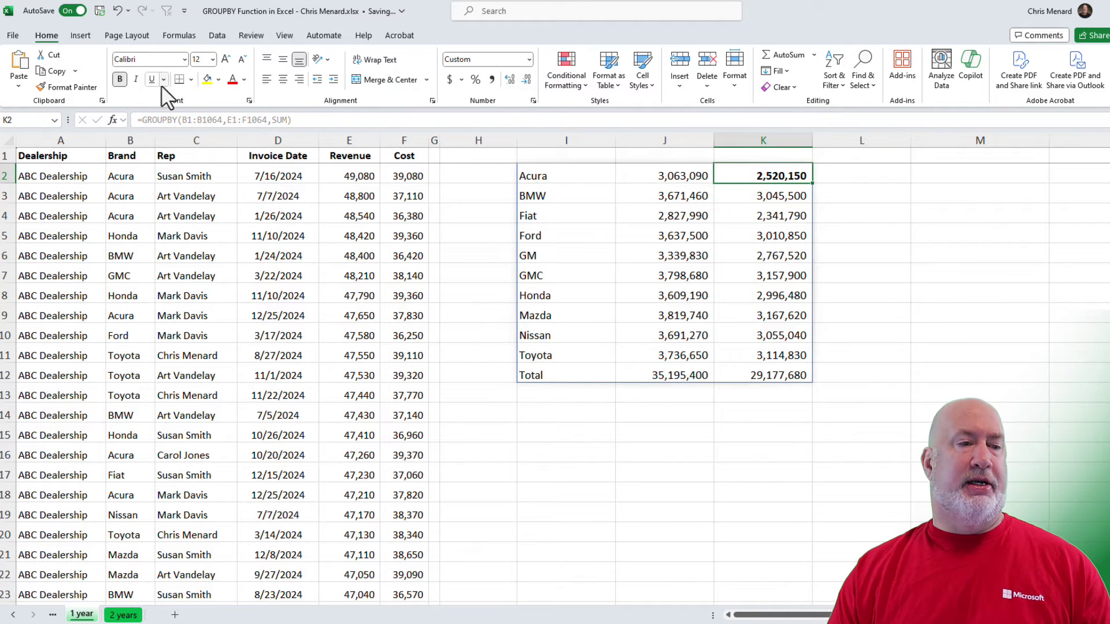
click(119, 79)
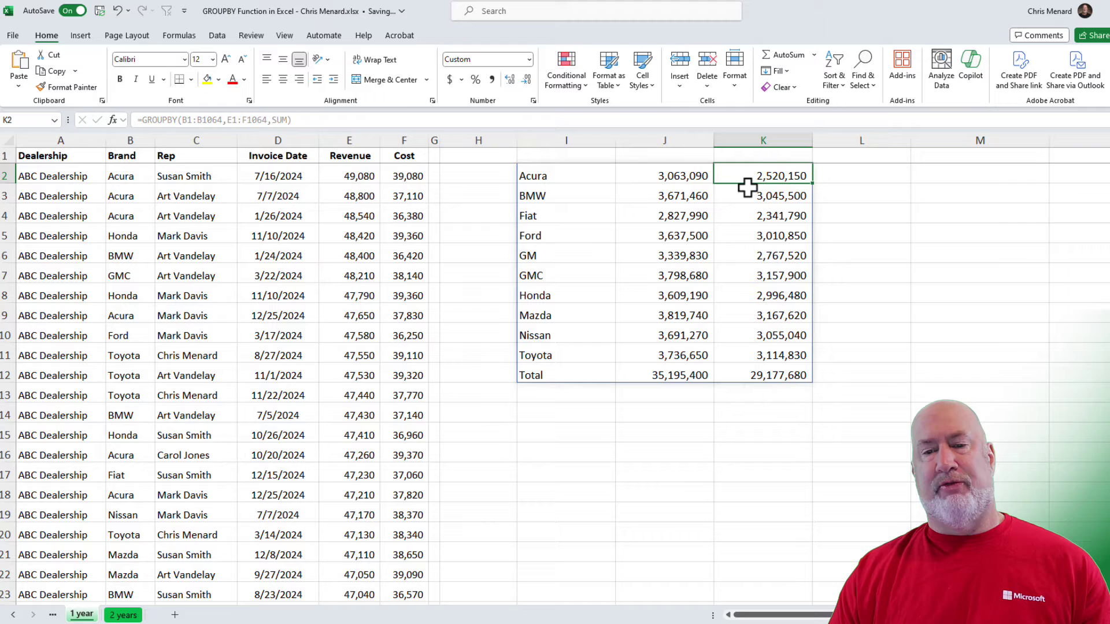
Step: Add field_headers 3 to the GROUPBY so a Brand/Revenue/Cost header row appears
click(598, 176)
double_click(579, 176)
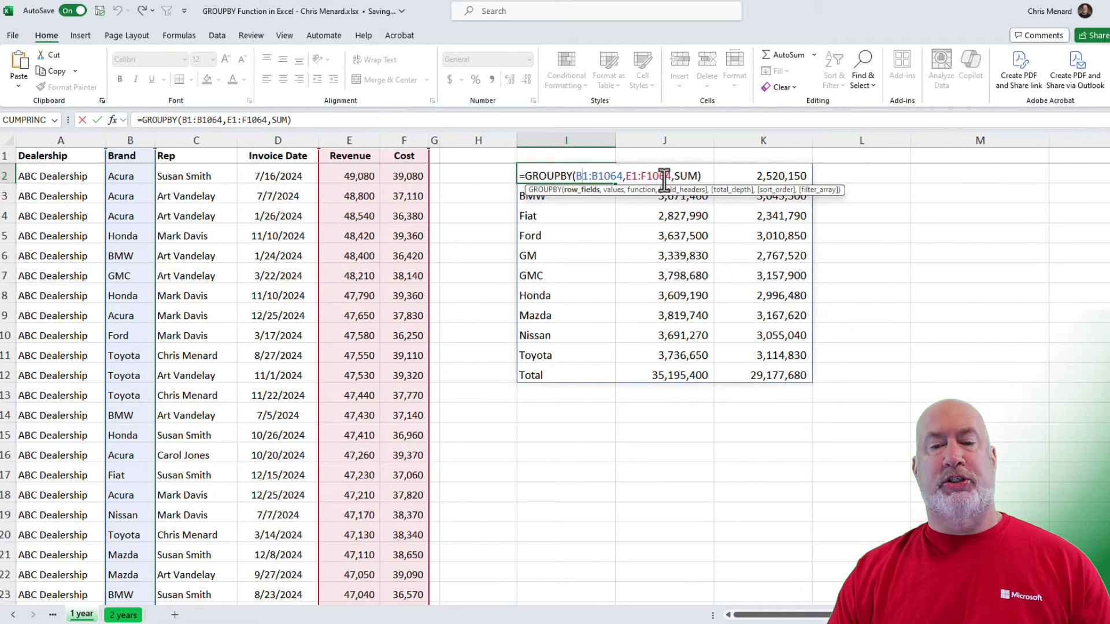
click(699, 176)
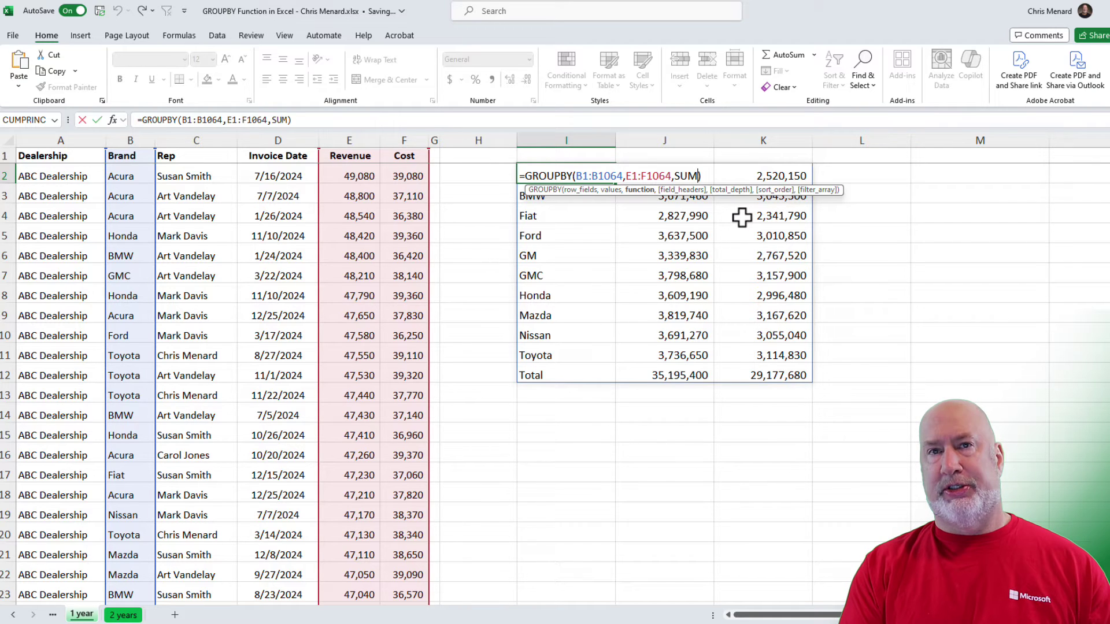
text(,)
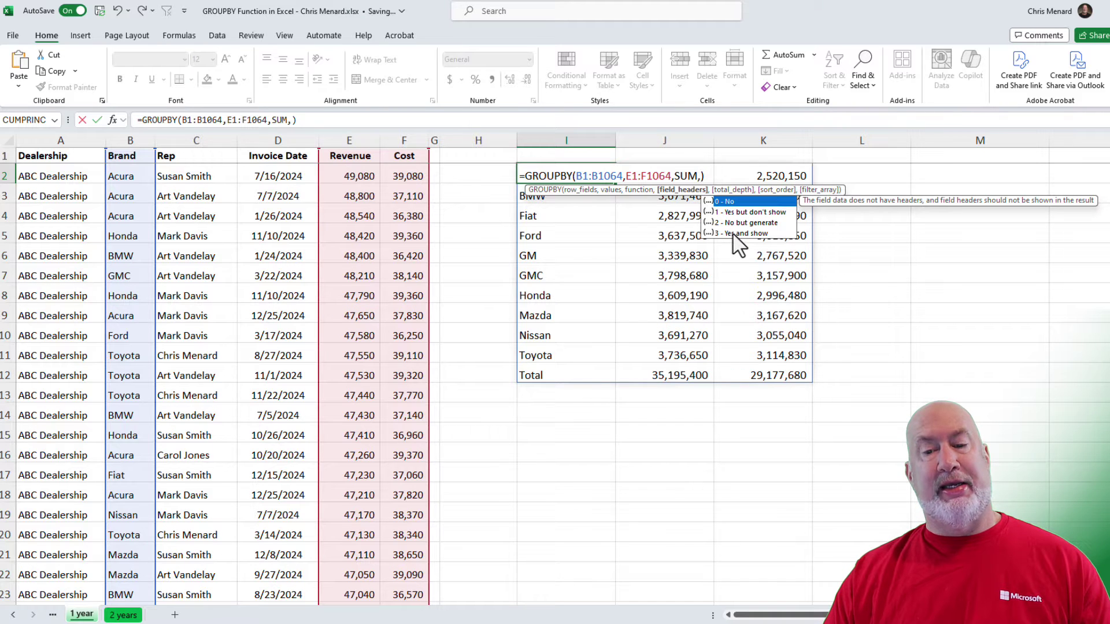
double_click(733, 233)
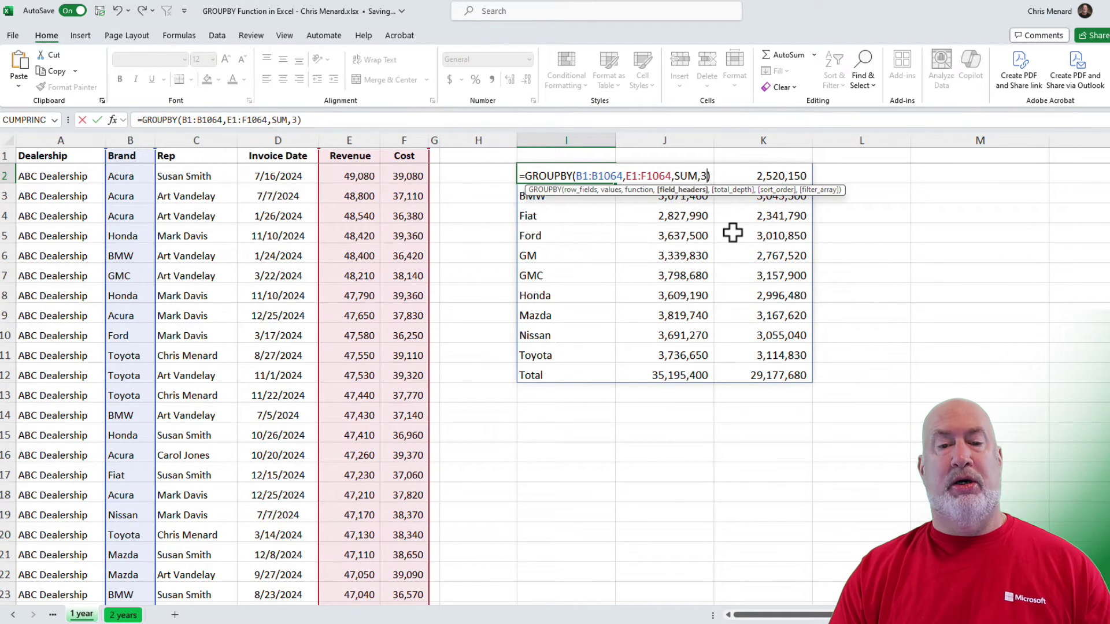
key(ctrl+Return)
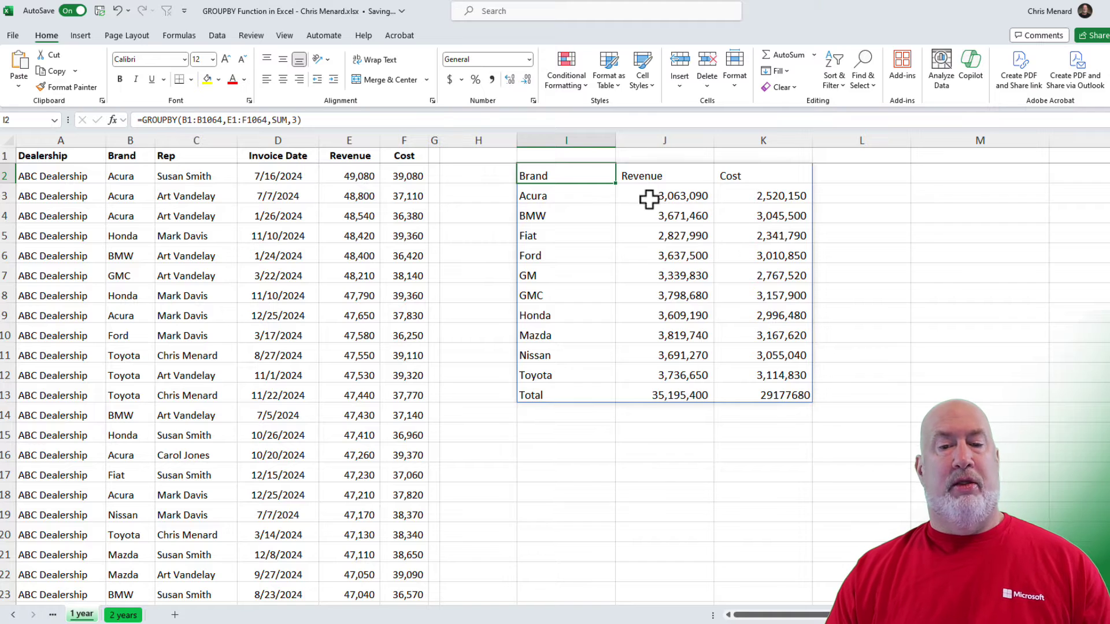
drag(758, 182, 583, 171)
click(585, 173)
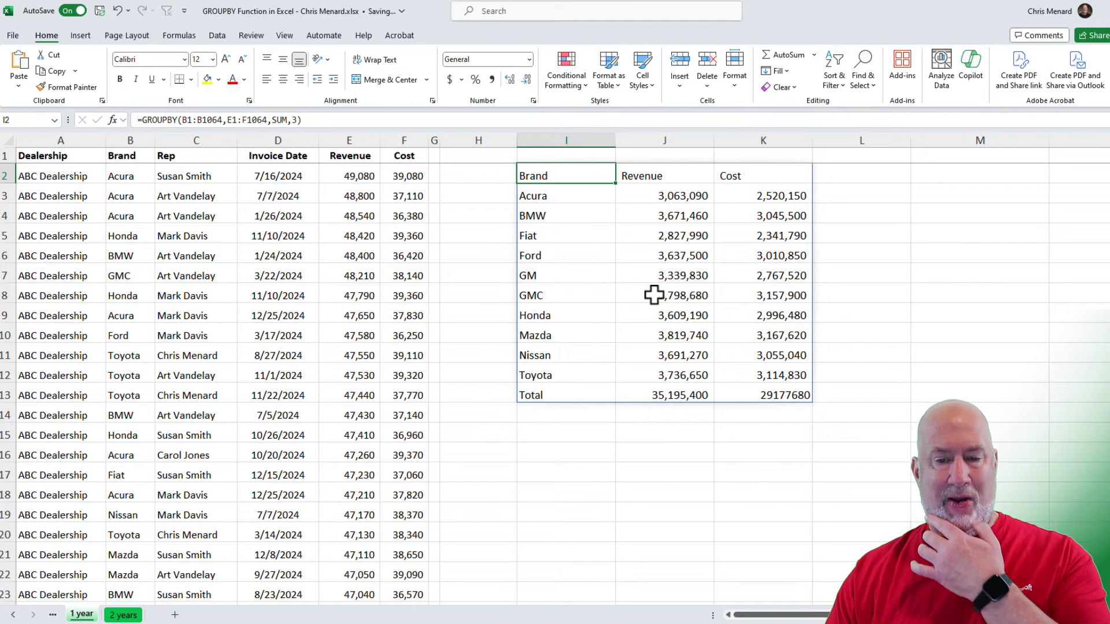
Step: Format the K13 cost total with Comma Style and no decimals, showing 29,177,680
click(762, 393)
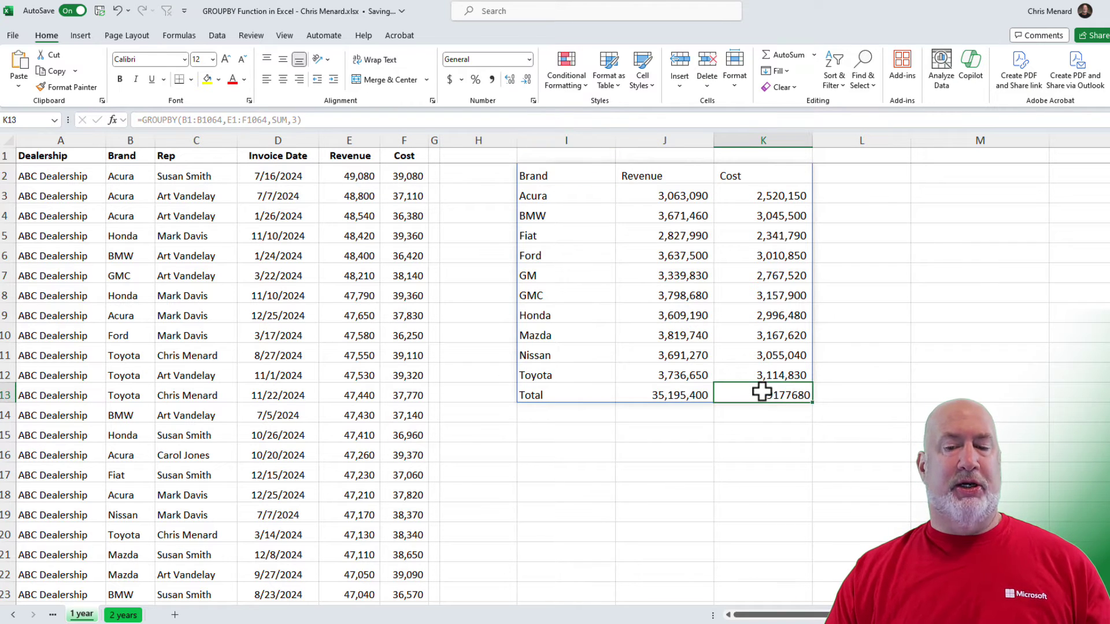
click(492, 79)
click(525, 78)
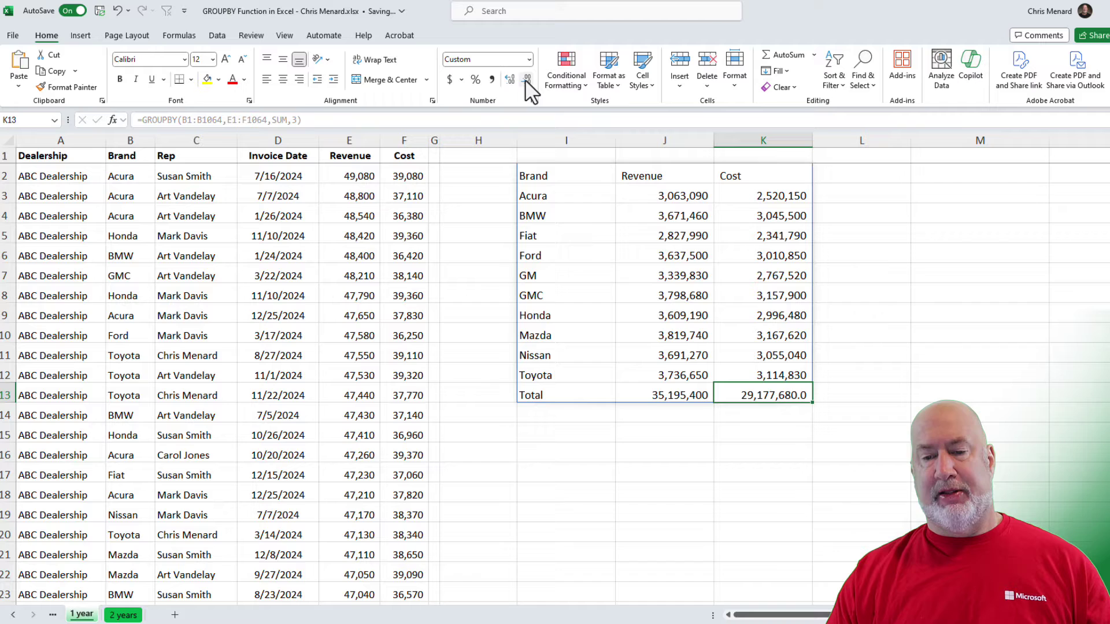
click(525, 79)
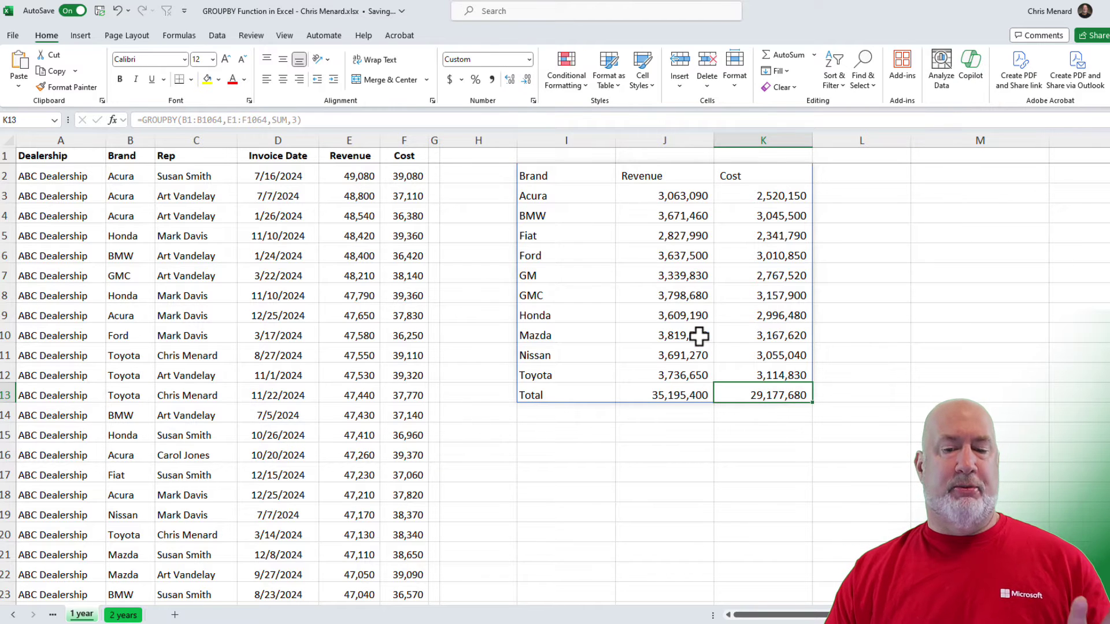
Step: Widen the row fields to B1:C1064 so Revenue and Cost are totaled per brand–rep pair
double_click(579, 175)
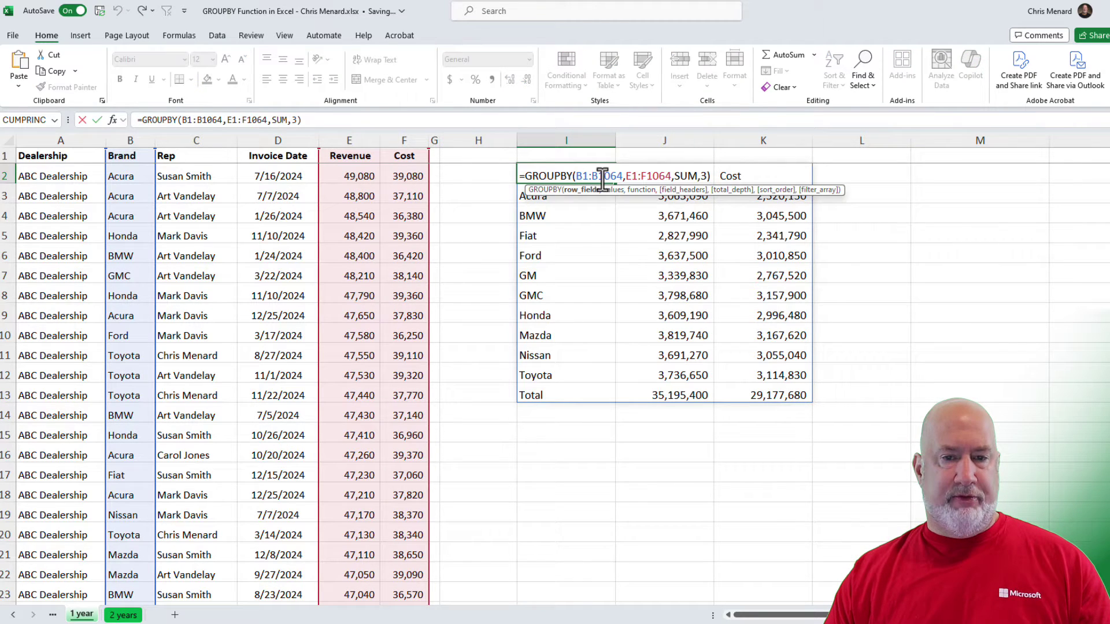
click(706, 177)
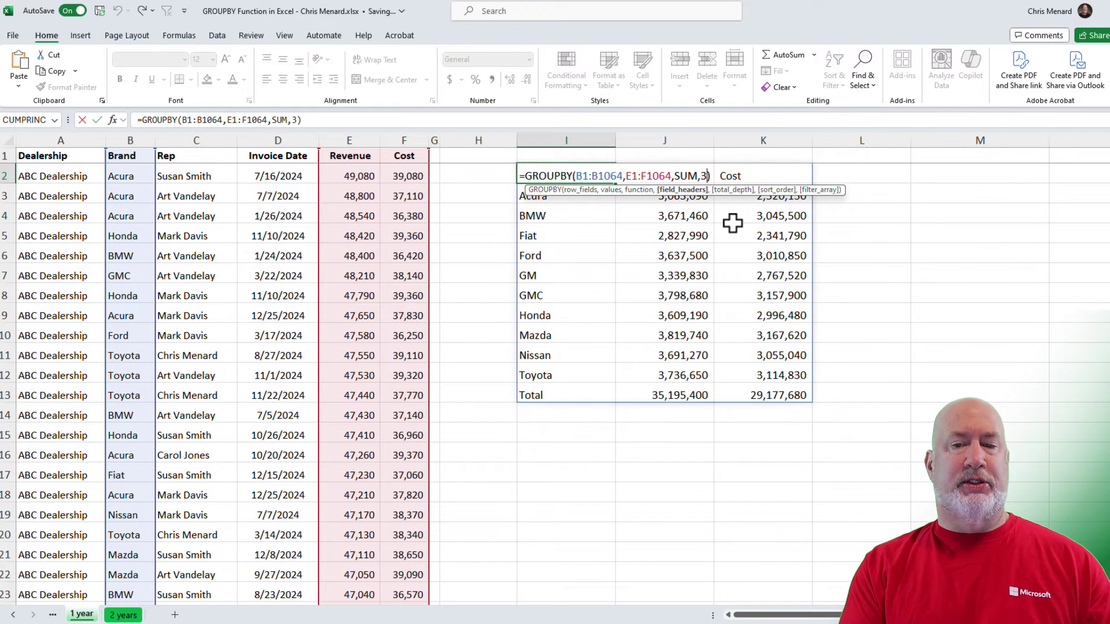
text(,)
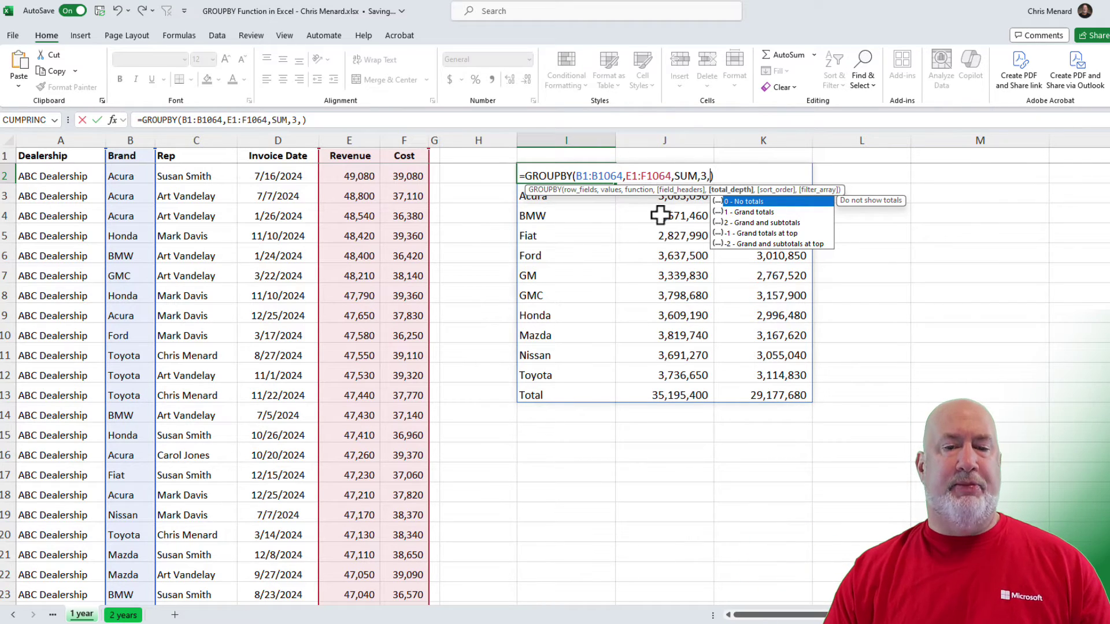
click(598, 177)
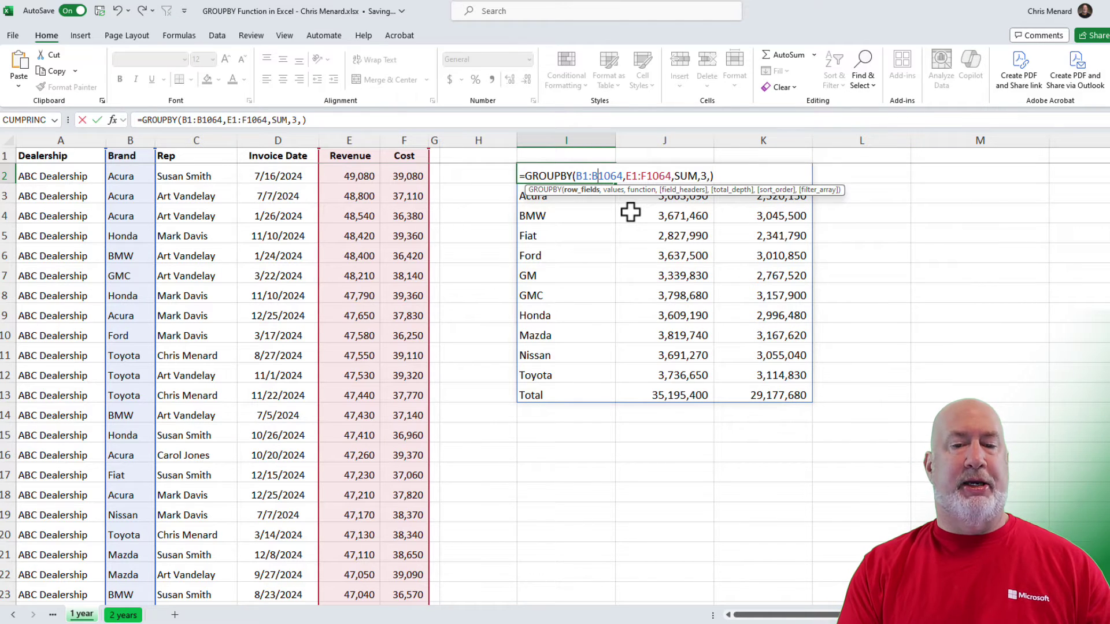
key(BackSpace)
text(C)
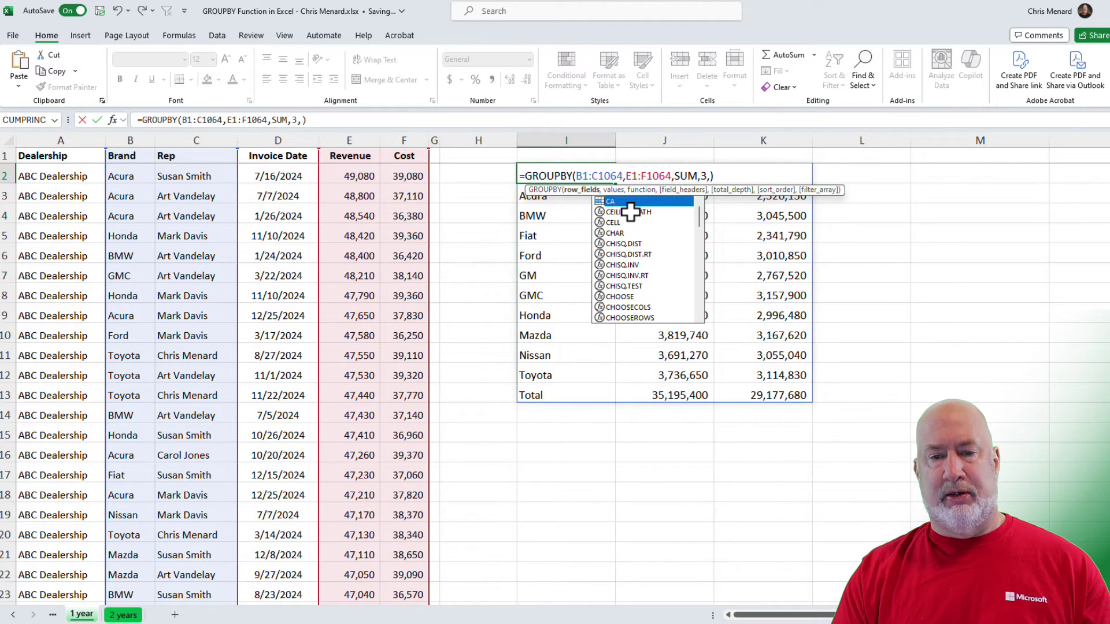
key(ctrl+Return)
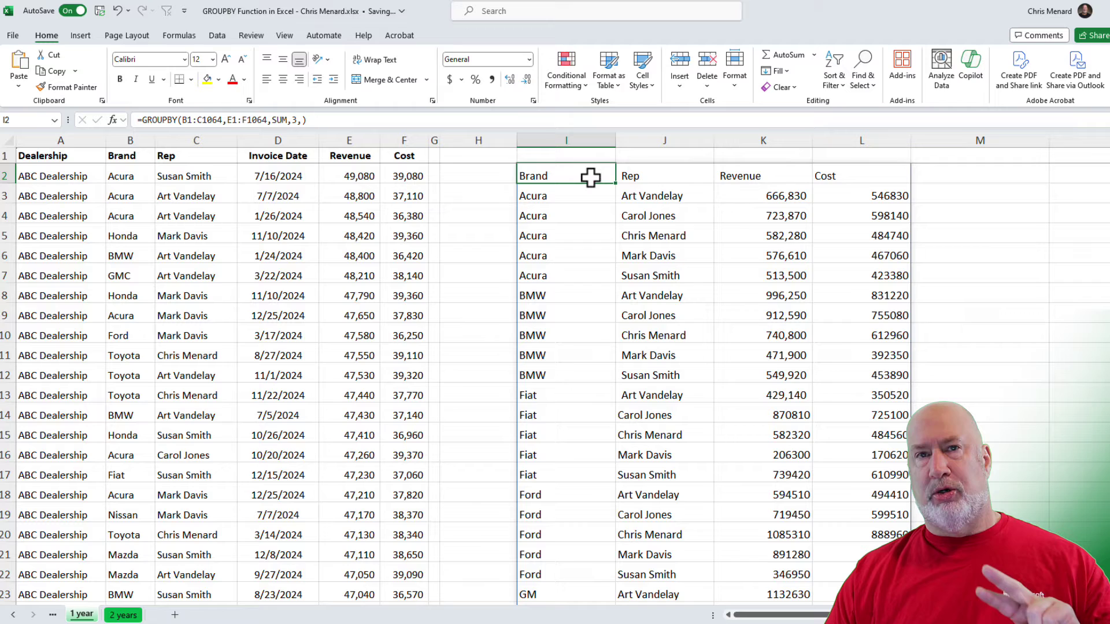
Step: Set the GROUPBY total depth to 2, giving each brand a subtotal plus a grand total
double_click(591, 178)
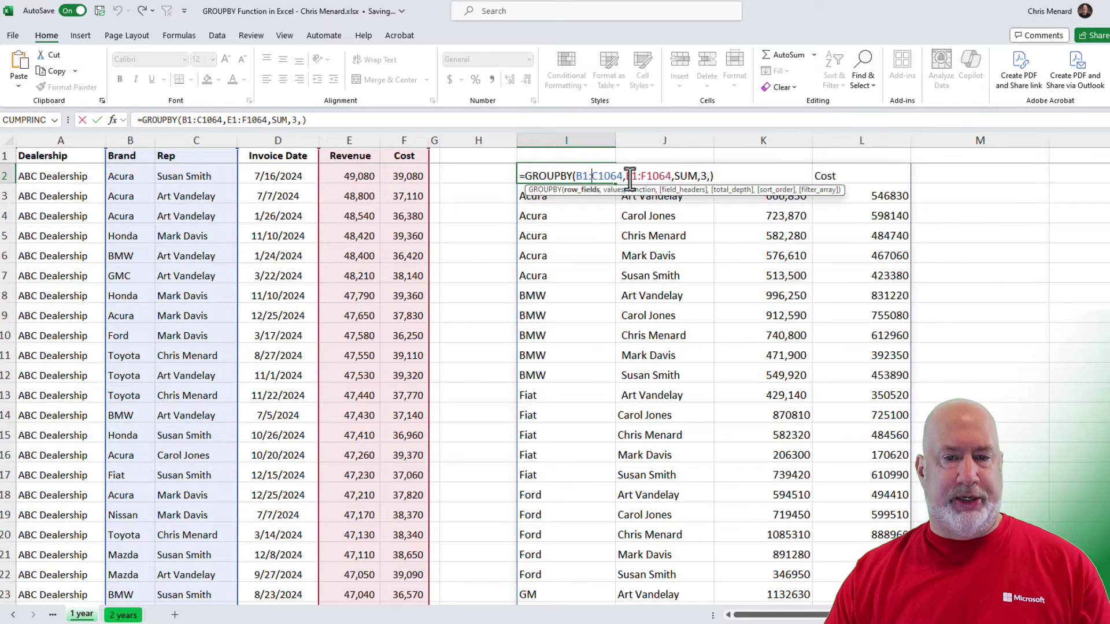
click(710, 176)
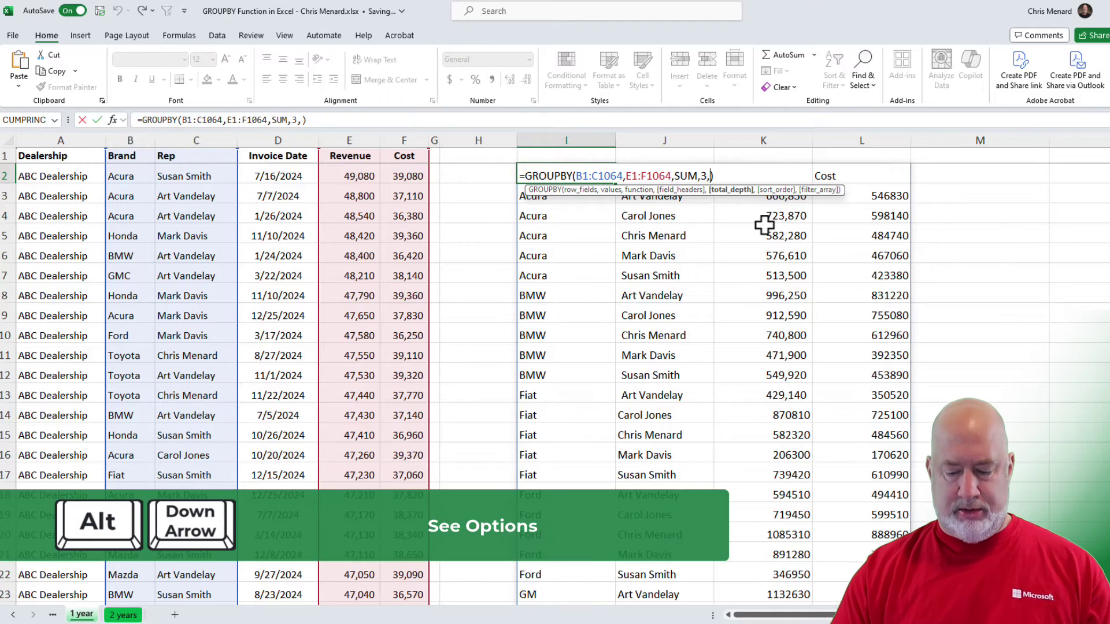
key(alt+Down)
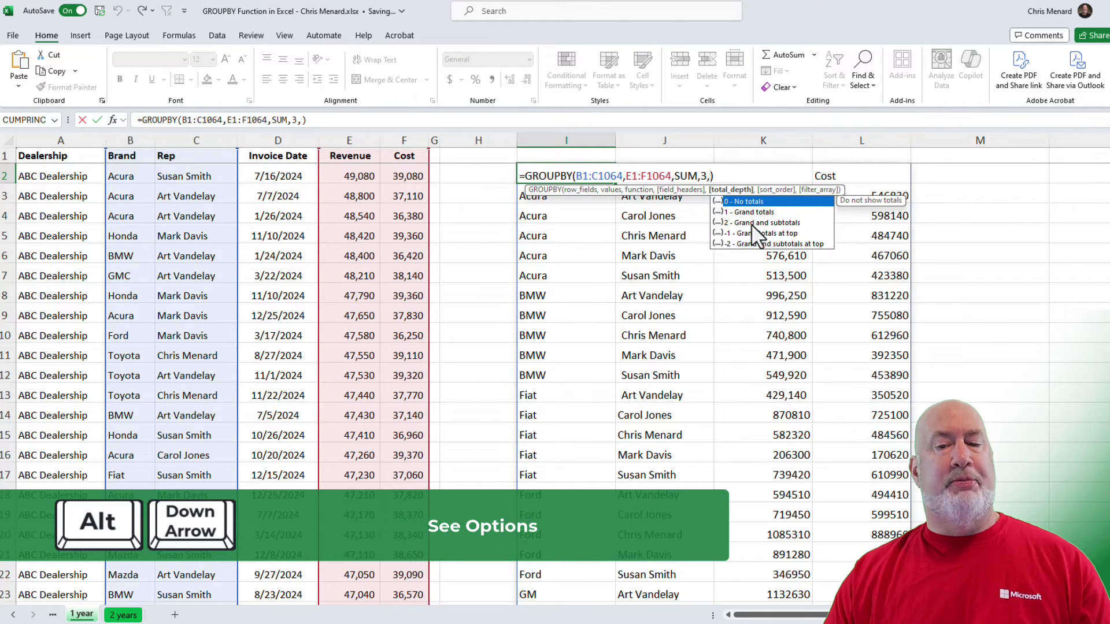
click(751, 223)
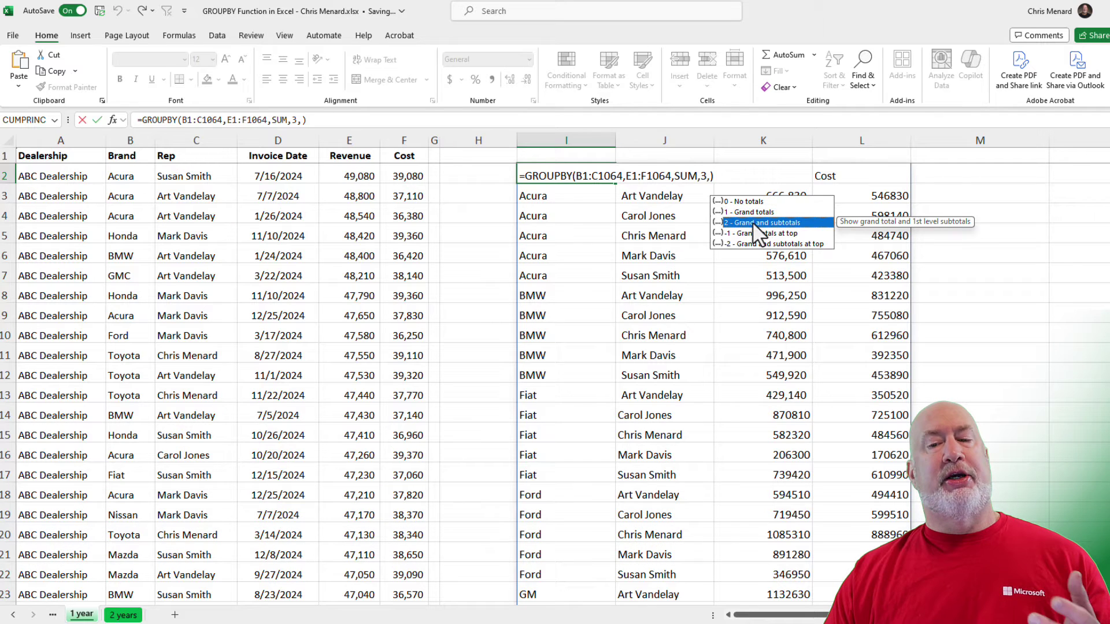
double_click(751, 221)
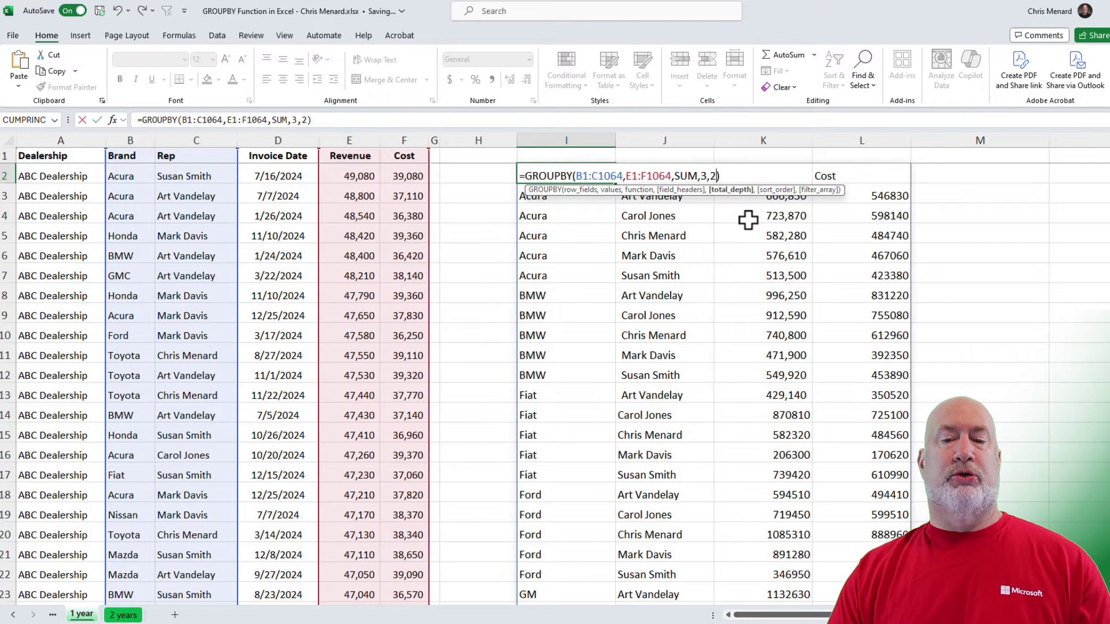
key(Return)
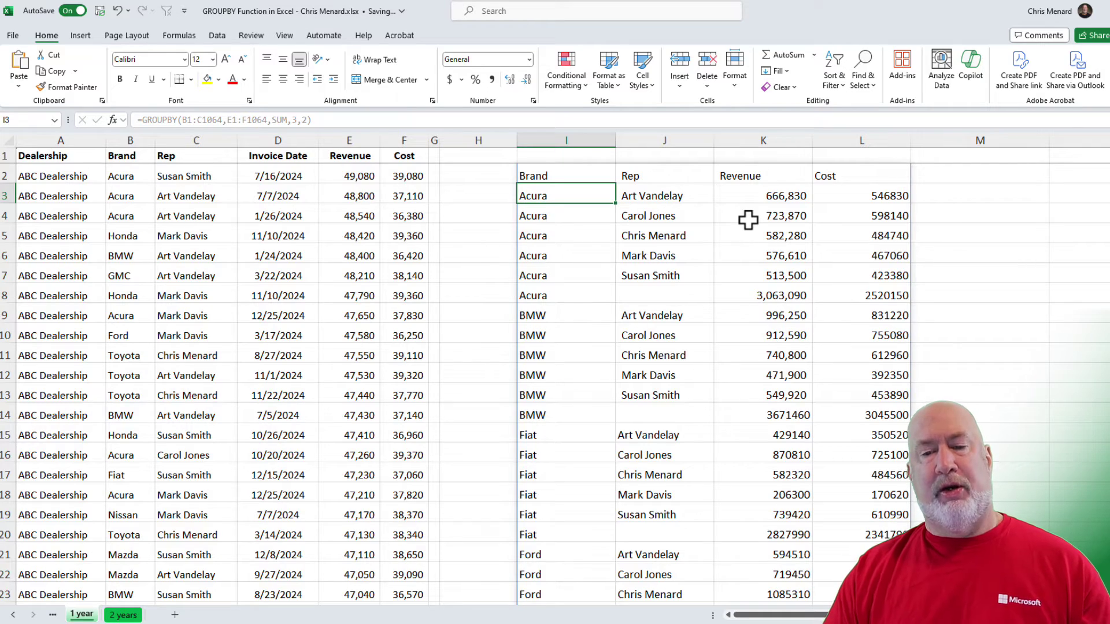
scroll(763, 272, down, 11)
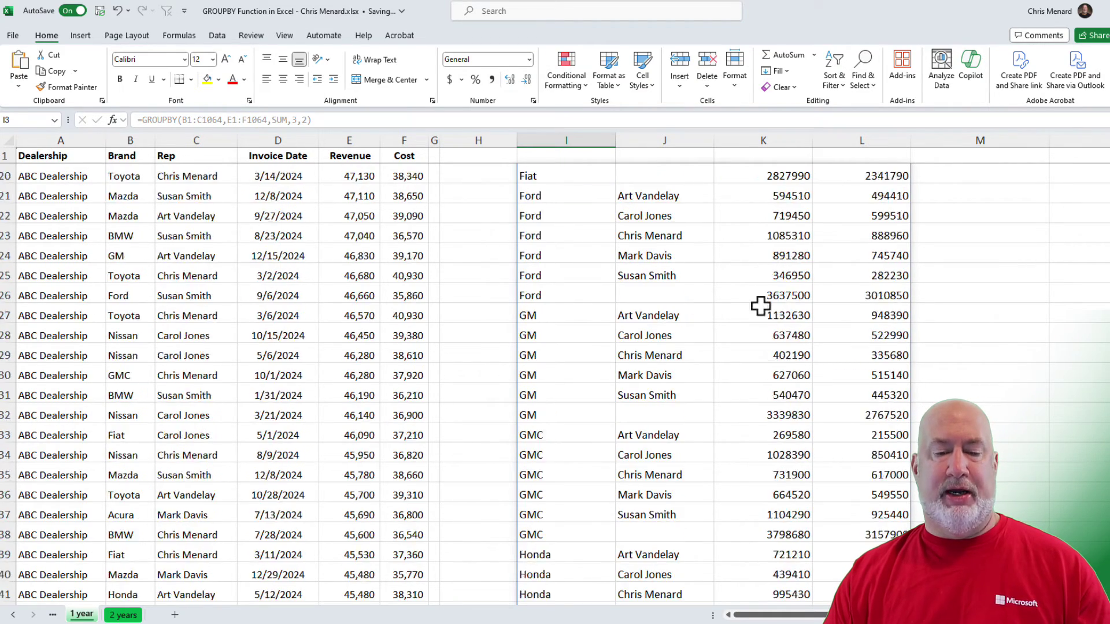
scroll(767, 339, down, 4)
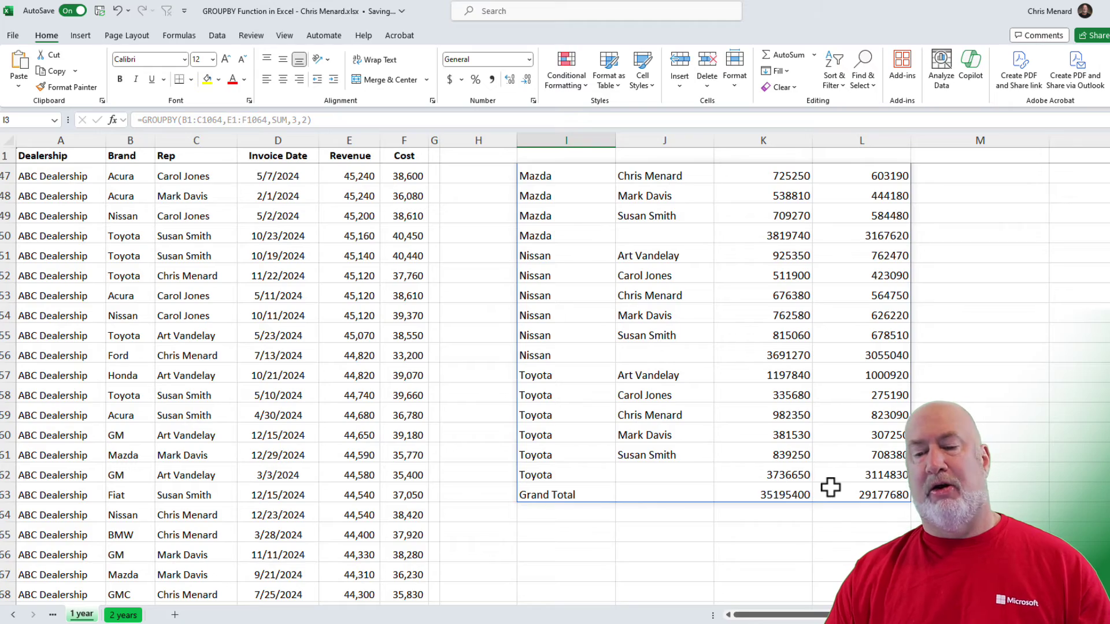
scroll(837, 490, up, 11)
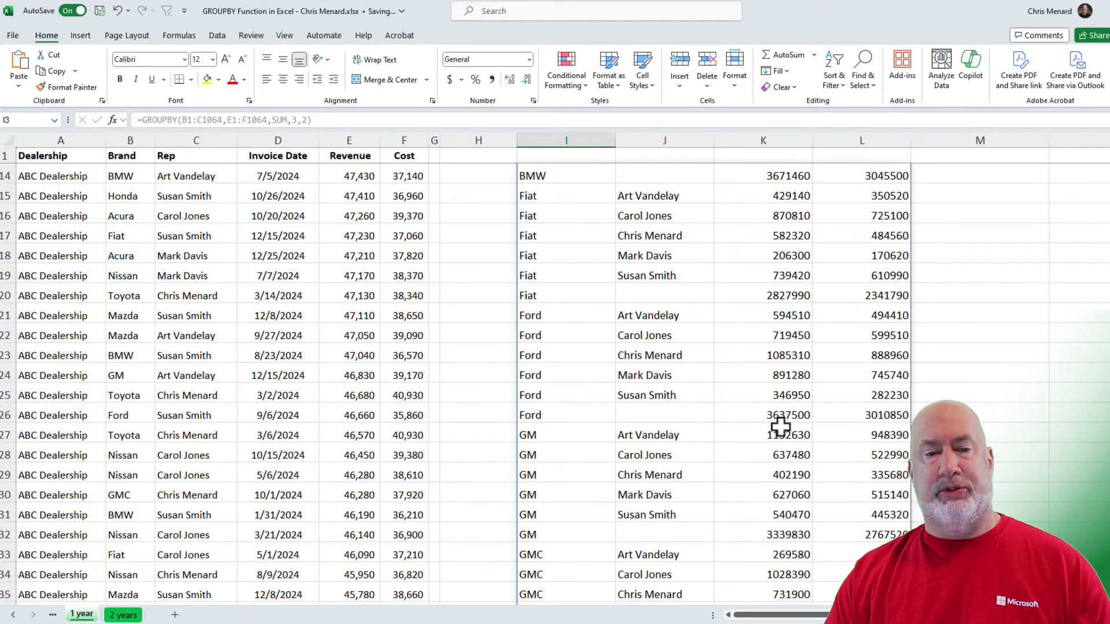
scroll(579, 224, up, 4)
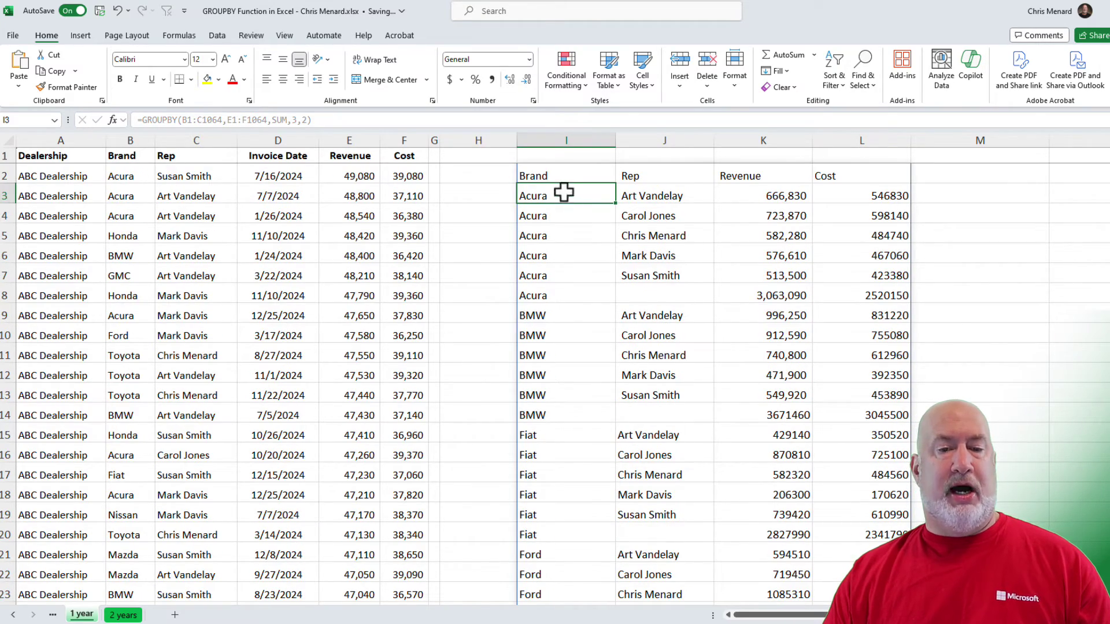
double_click(567, 173)
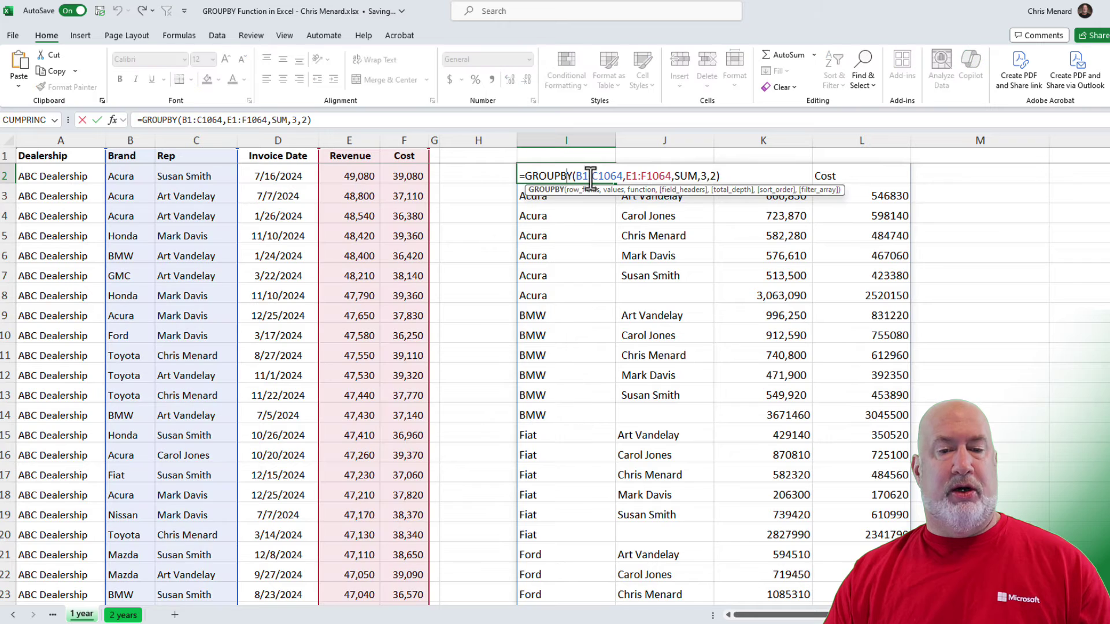
Step: Change the total depth to -2 so the grand total and brand subtotals sit above their rows
click(715, 176)
key(BackSpace)
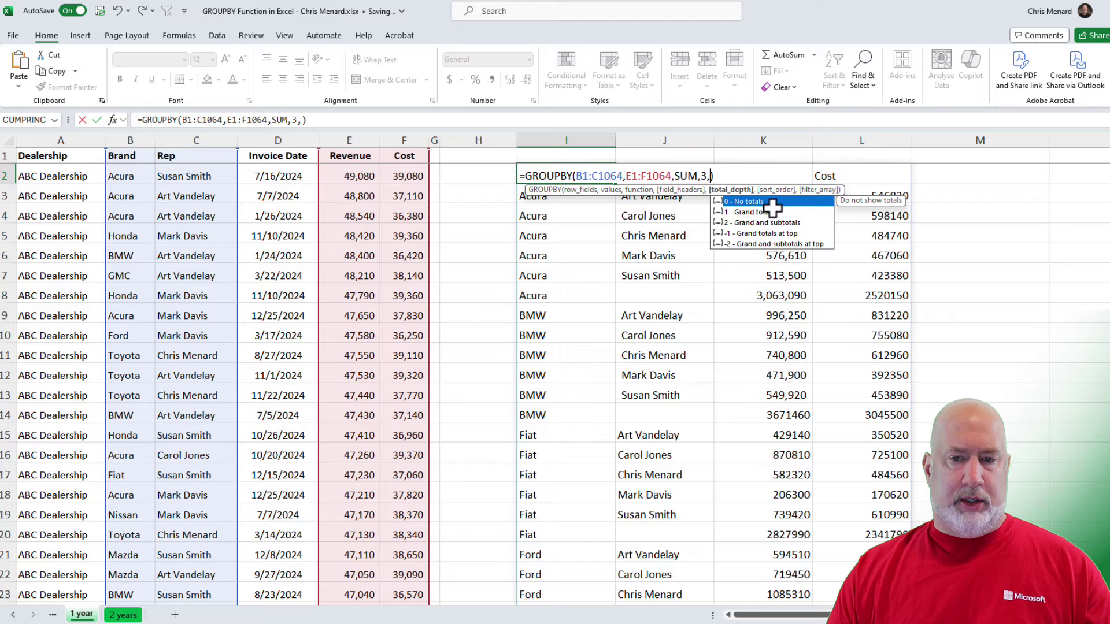
double_click(765, 244)
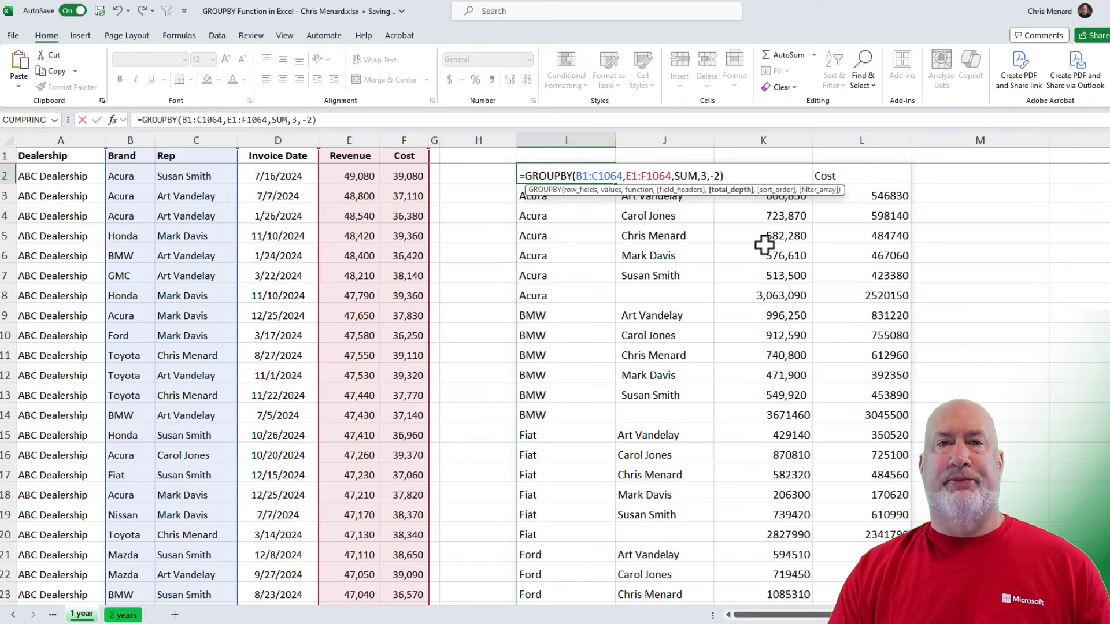
key(Return)
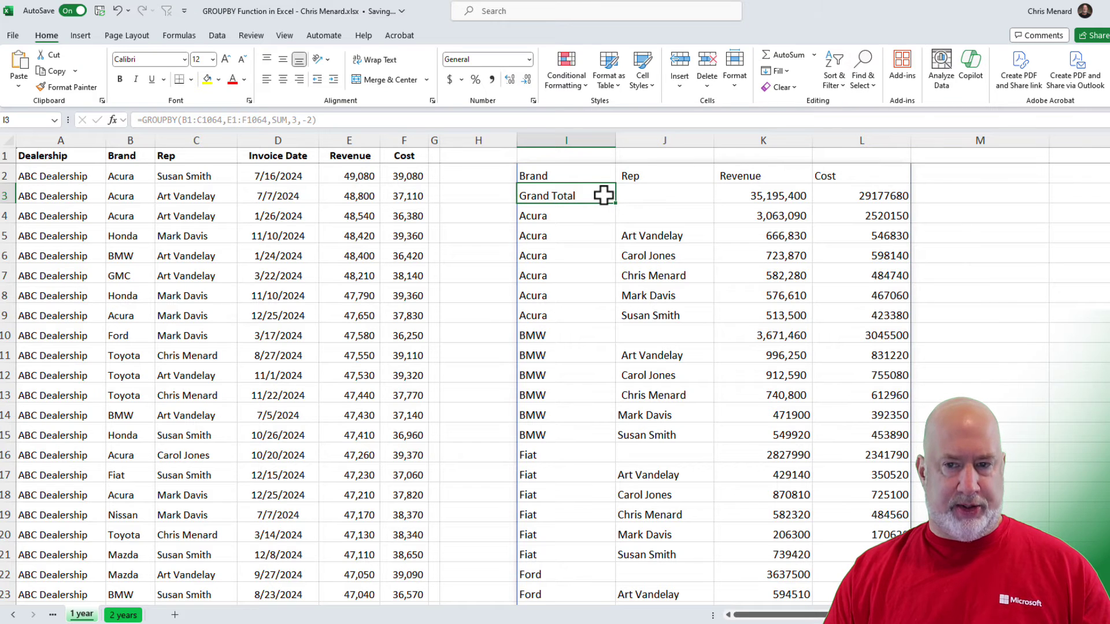
double_click(575, 176)
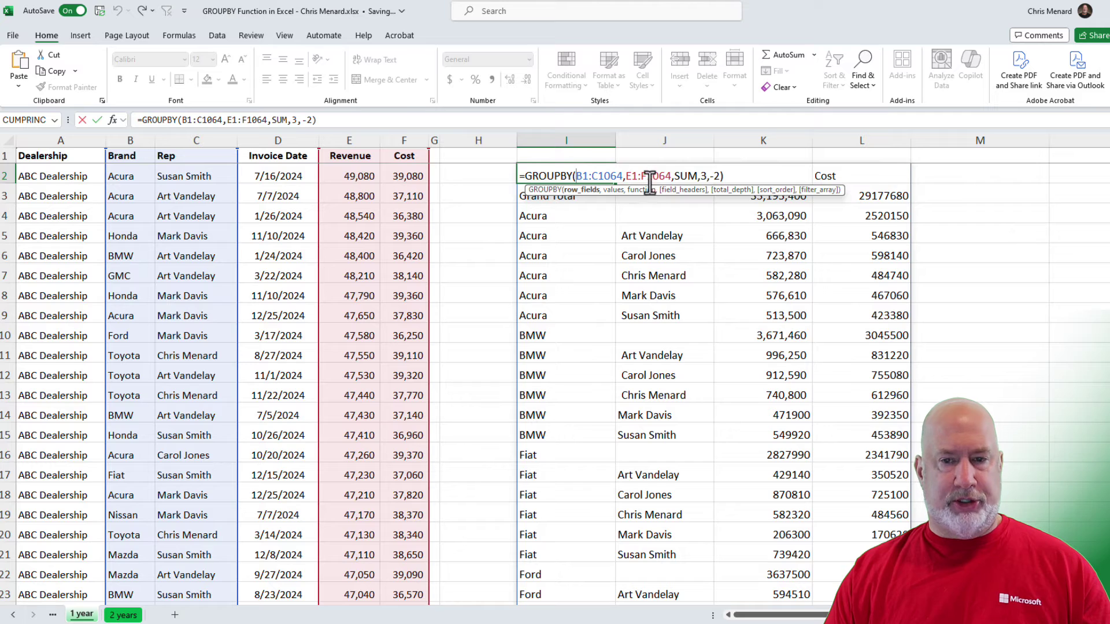
Step: Change the total depth to 0 to drop all totals from the summary
click(710, 175)
key(Delete)
key(Delete)
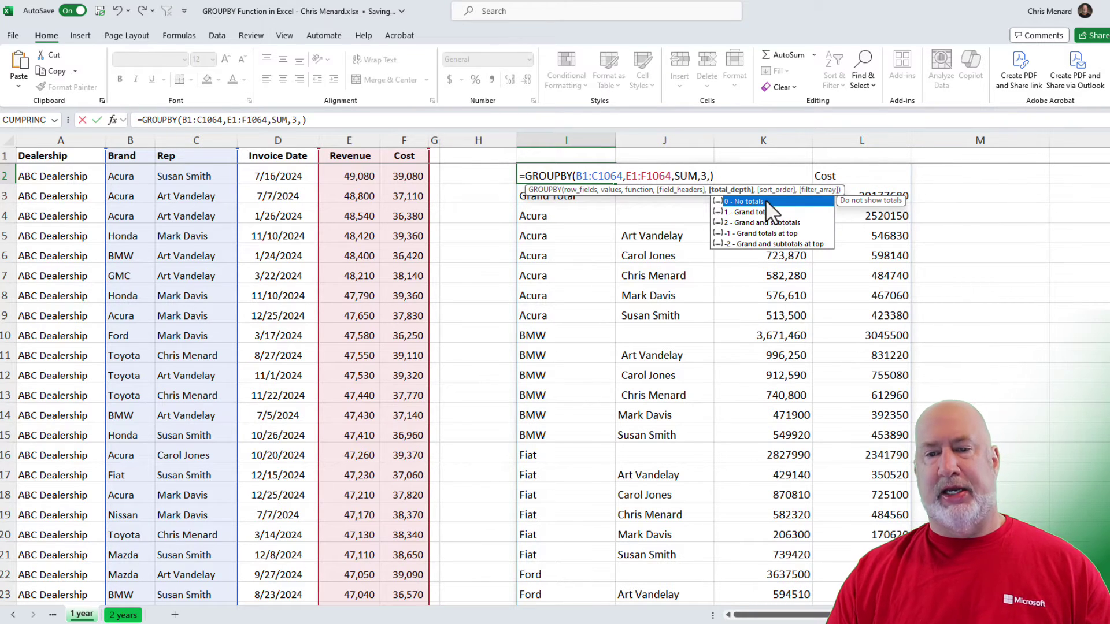
double_click(765, 201)
key(ctrl+Return)
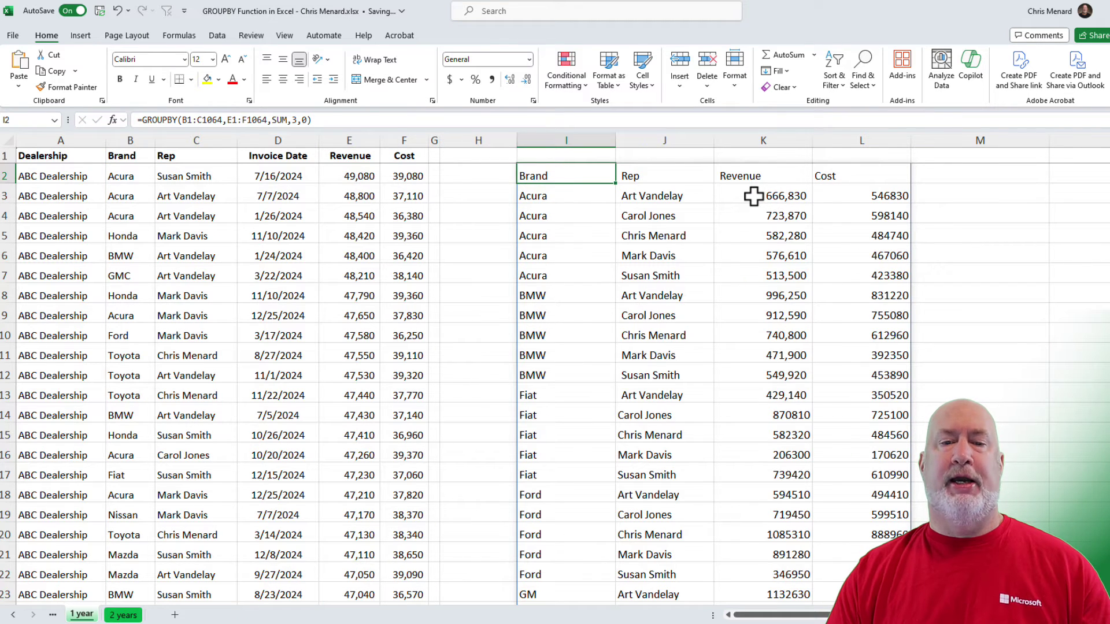
Step: Add sort order 3 to the GROUPBY so rows sort by ascending Revenue
key(F2)
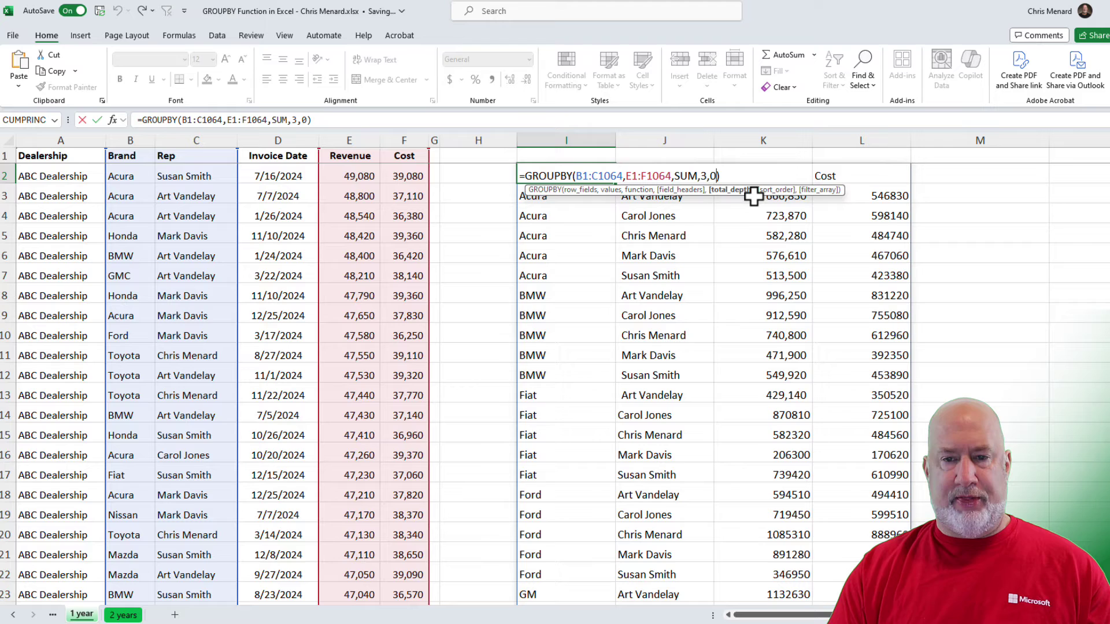
text(,)
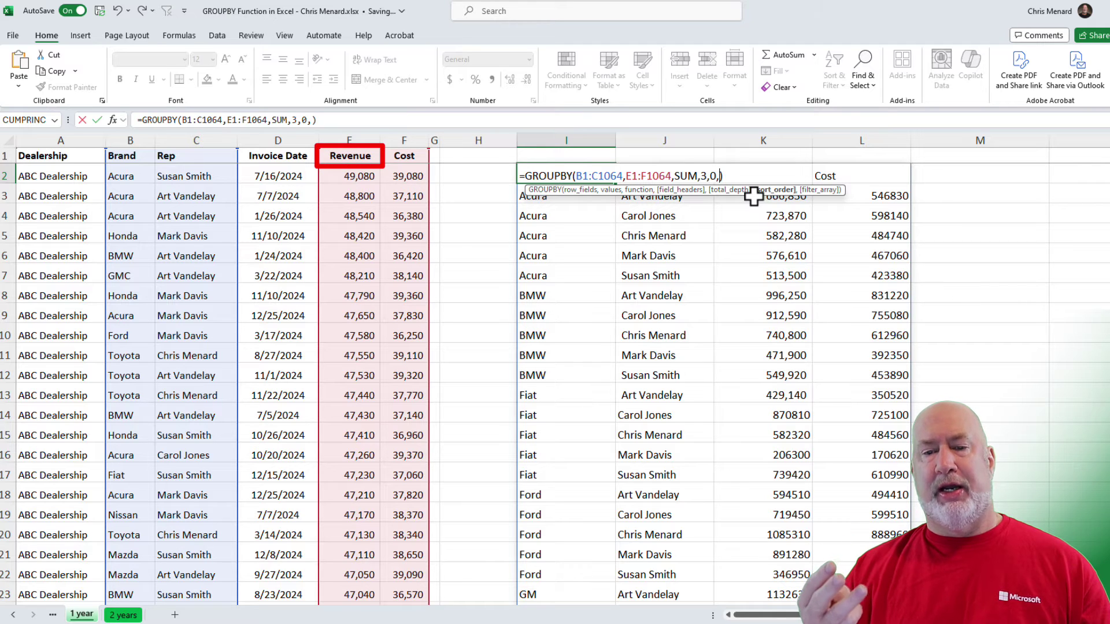
text(3)
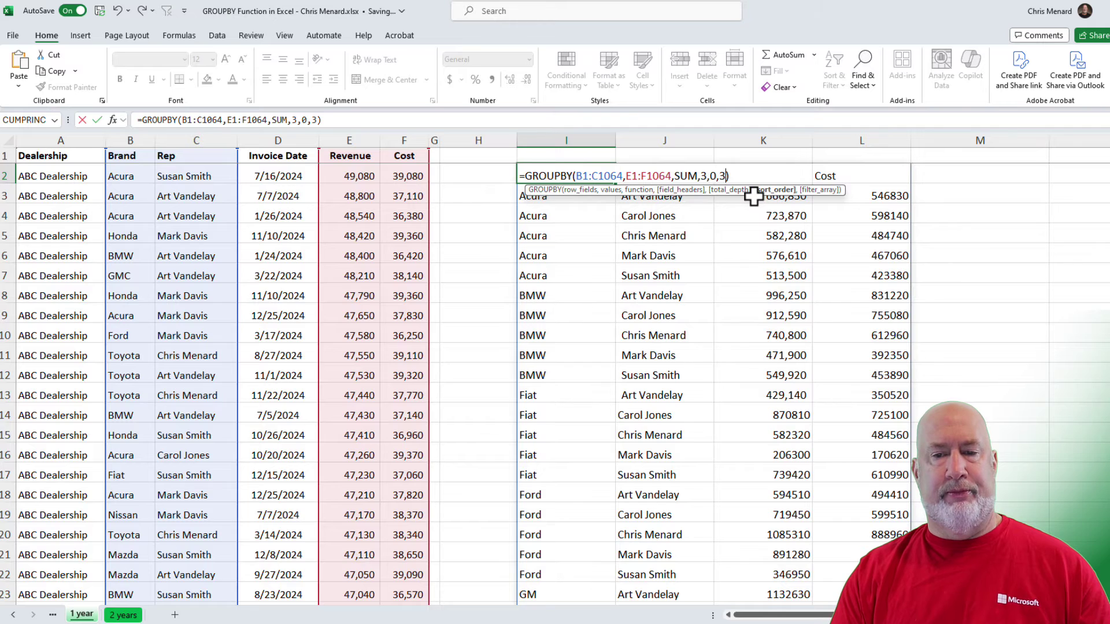
key(Return)
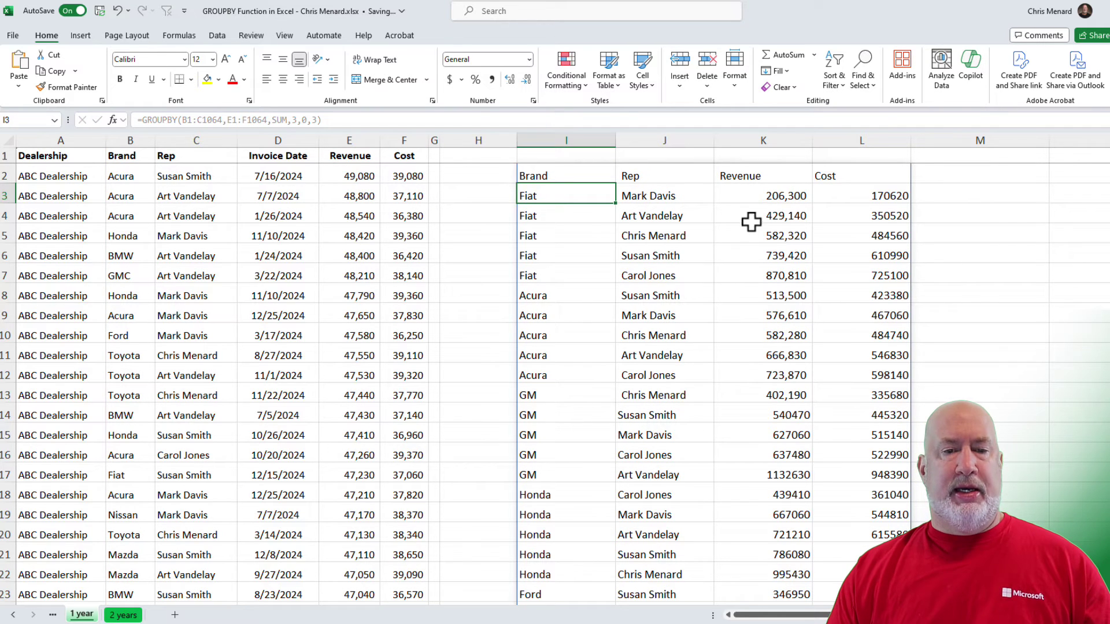
Step: Check the ascending revenue values, from 206,300 up through Fiat's 870,810 and the Acura rows
click(752, 195)
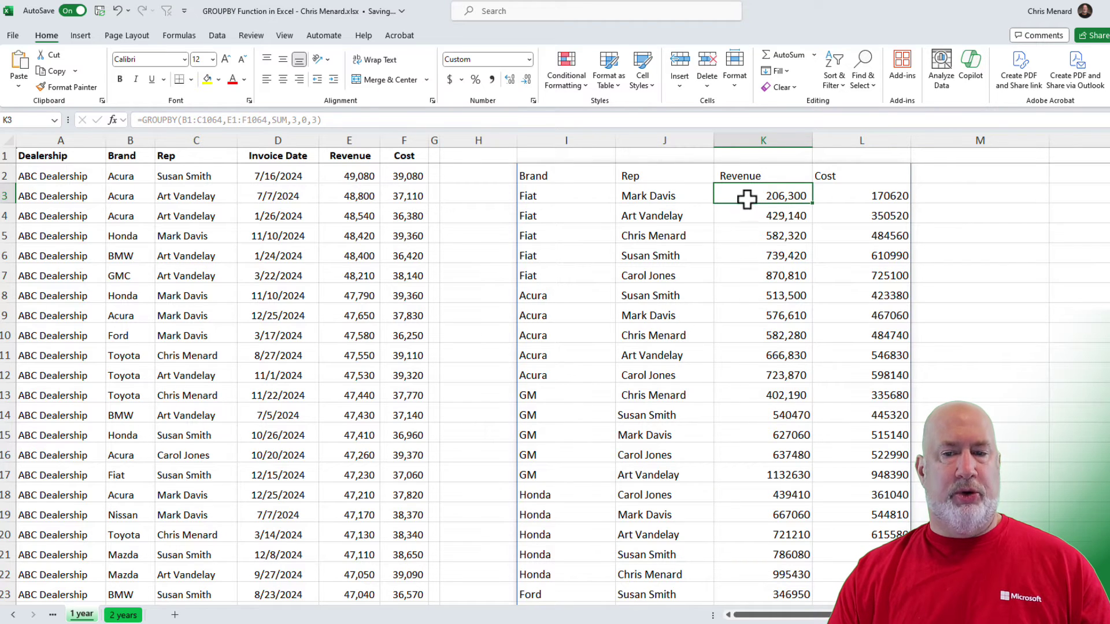
click(751, 272)
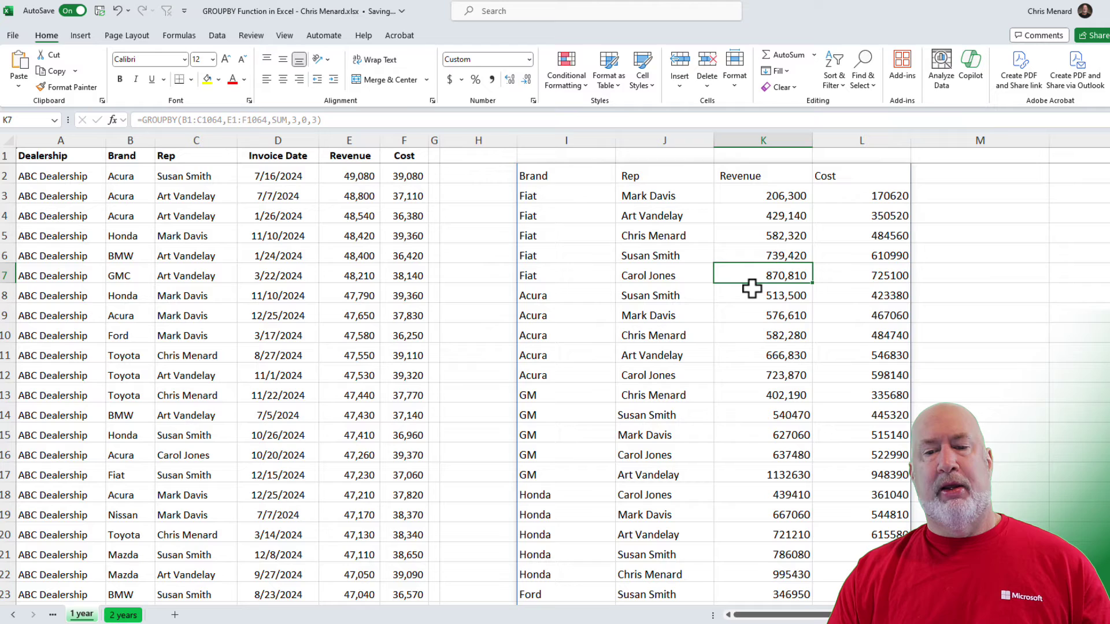
drag(752, 293, 766, 365)
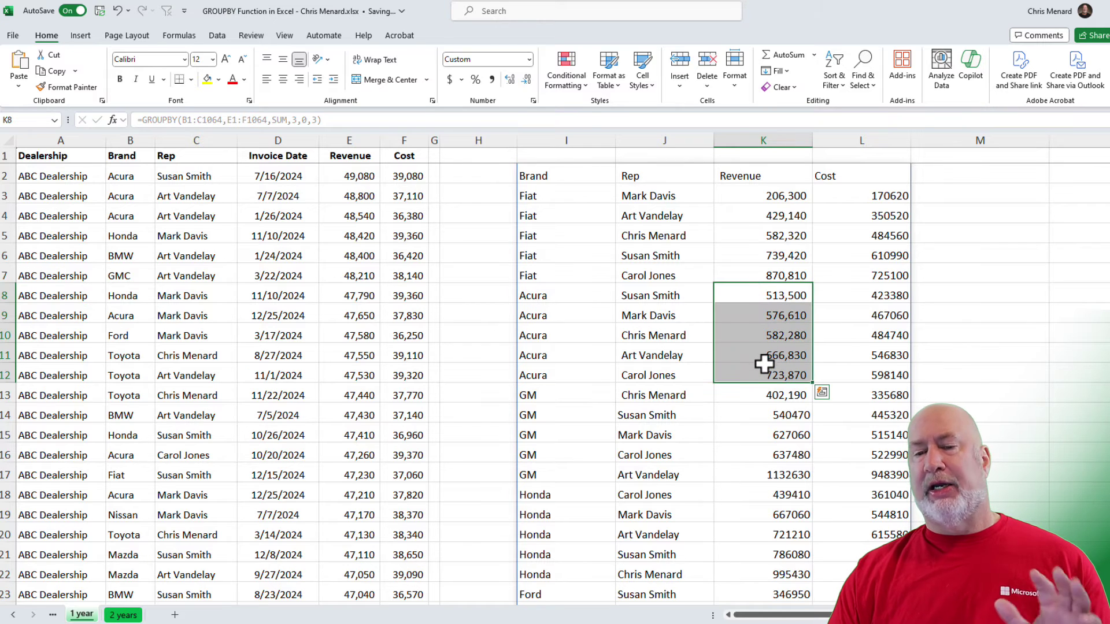
click(749, 192)
click(577, 194)
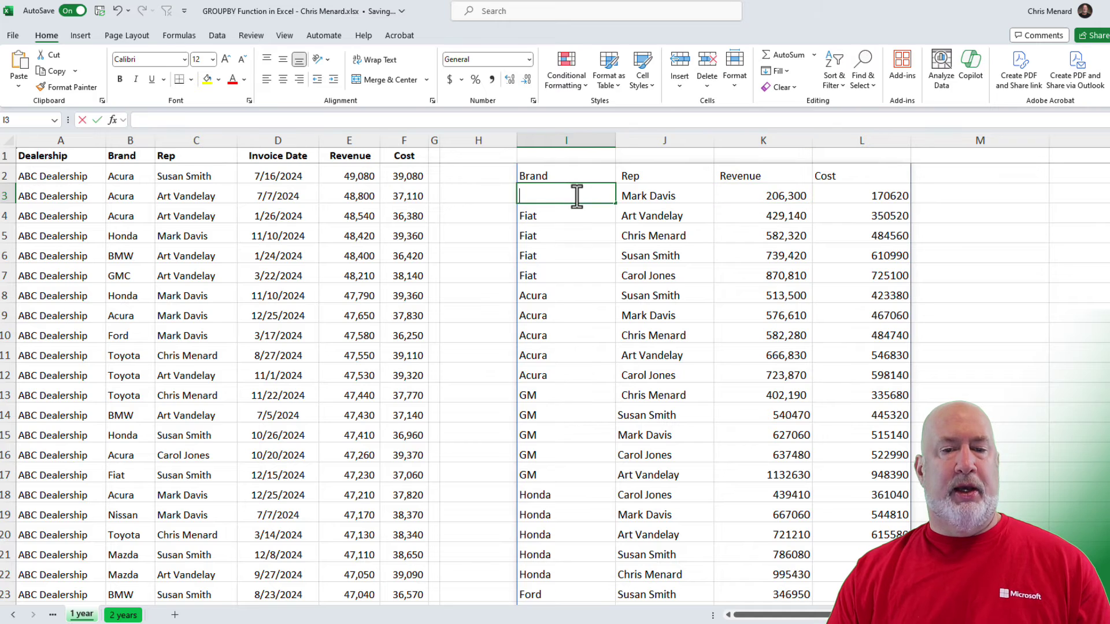
key(BackSpace)
key(Escape)
double_click(575, 175)
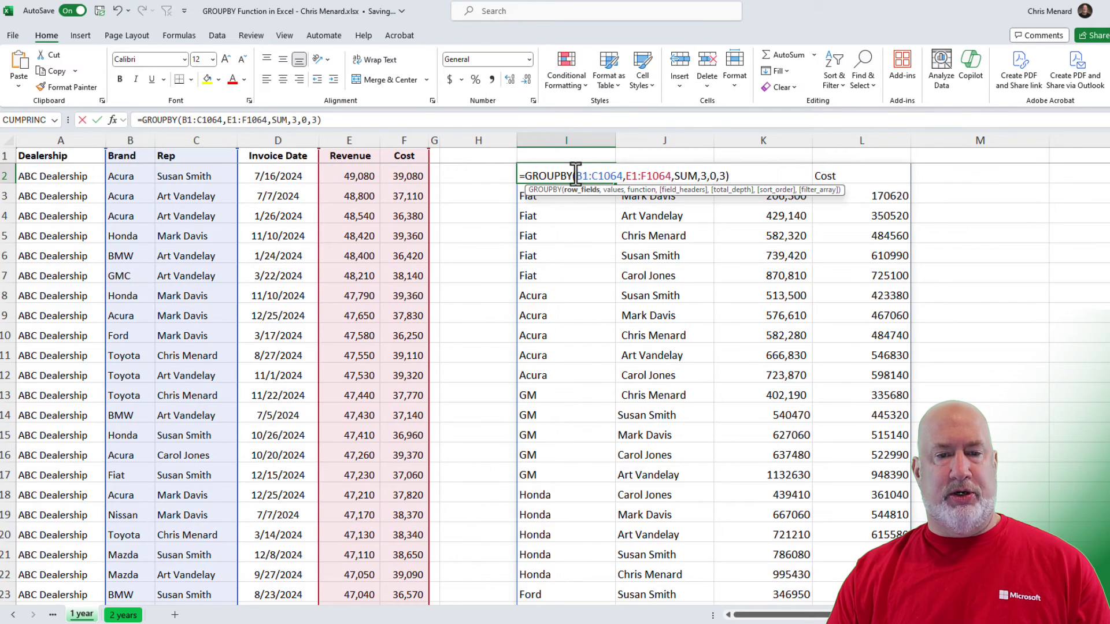
click(718, 176)
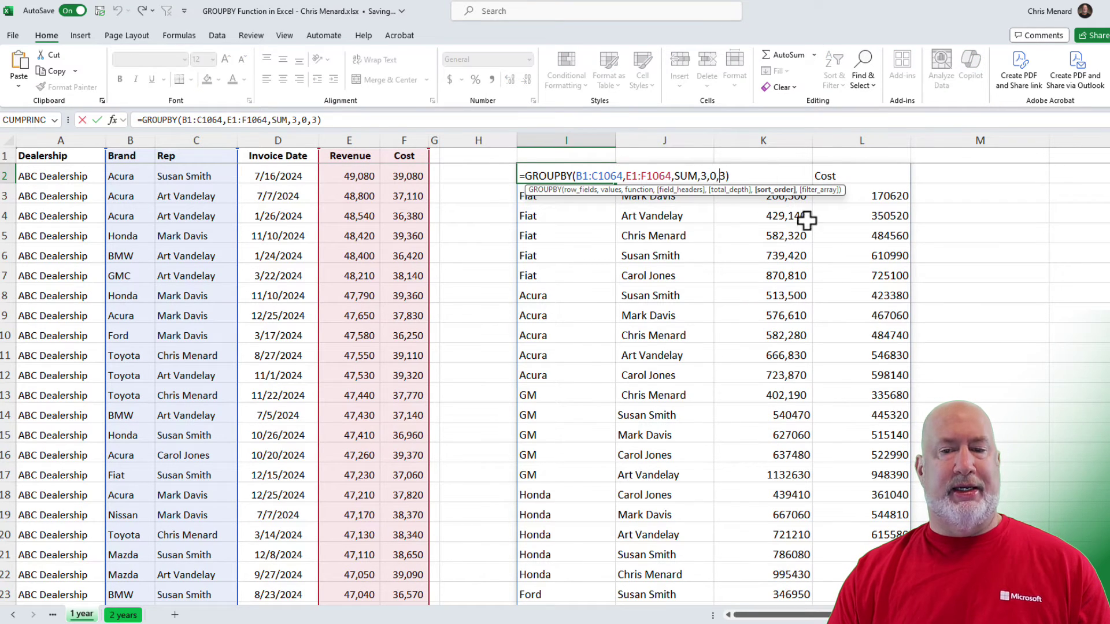
Step: Change the sort order to -3 so revenue runs highest first, starting with Mazda at 1,263,340
text(-)
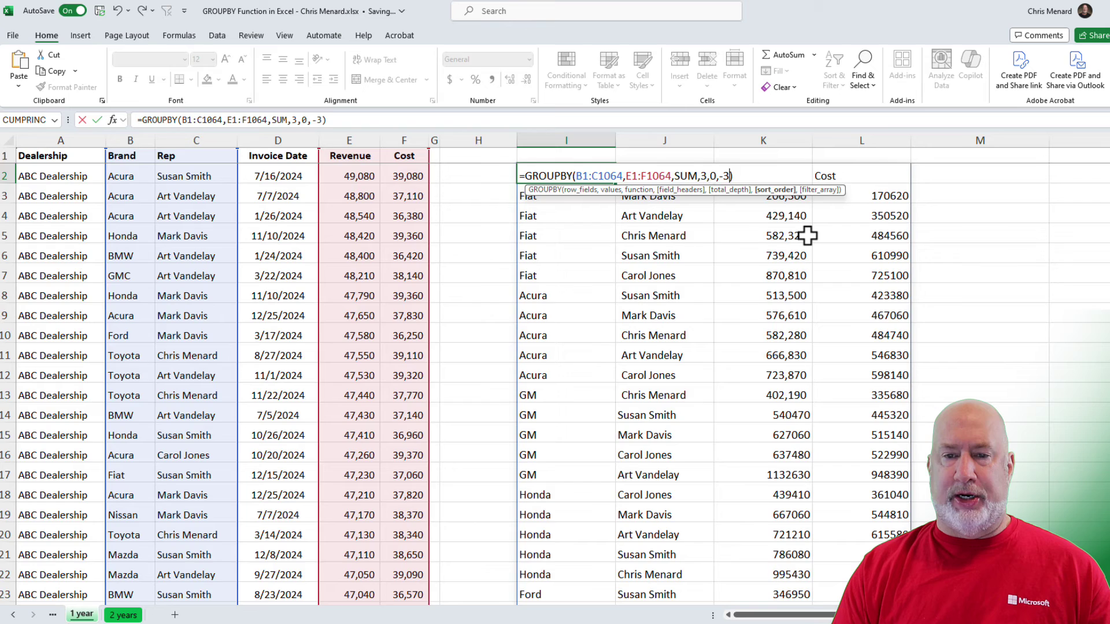
key(ctrl+Return)
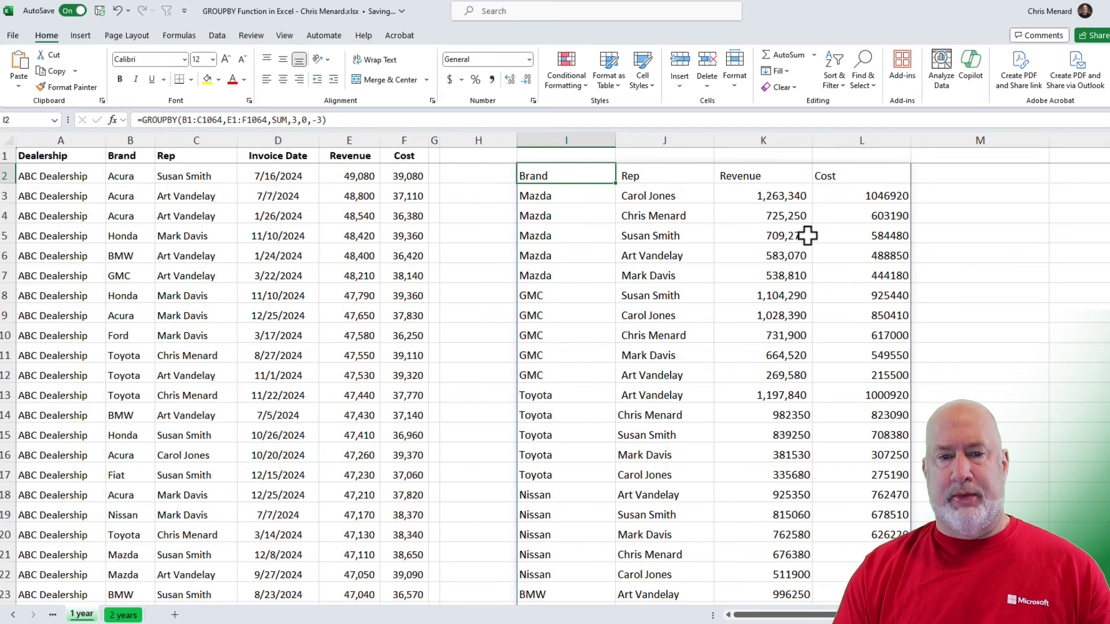
click(762, 197)
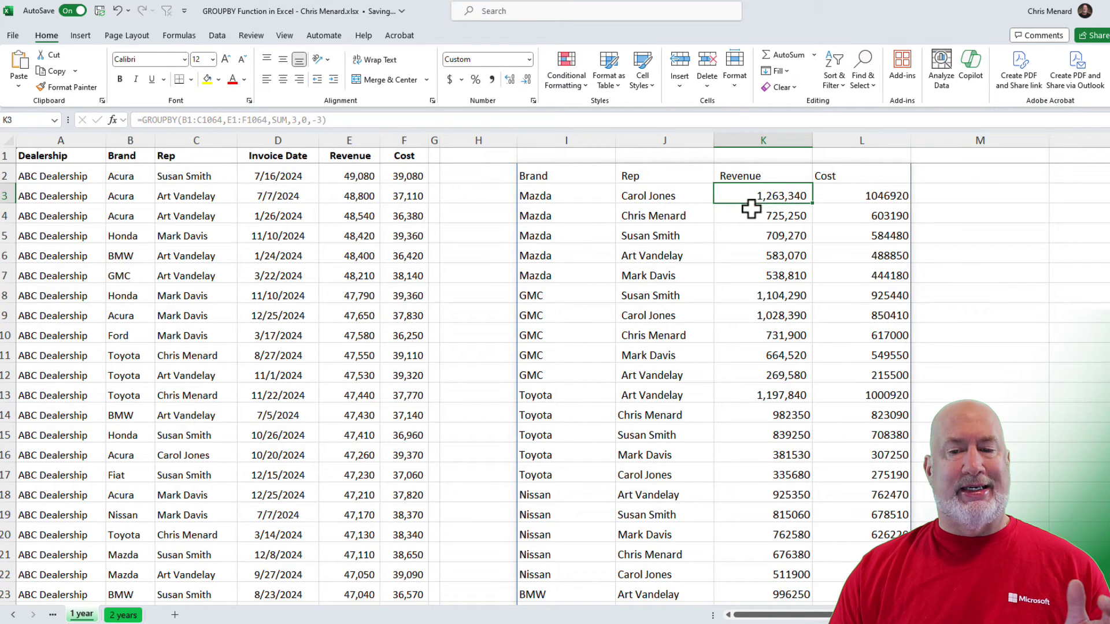
click(748, 298)
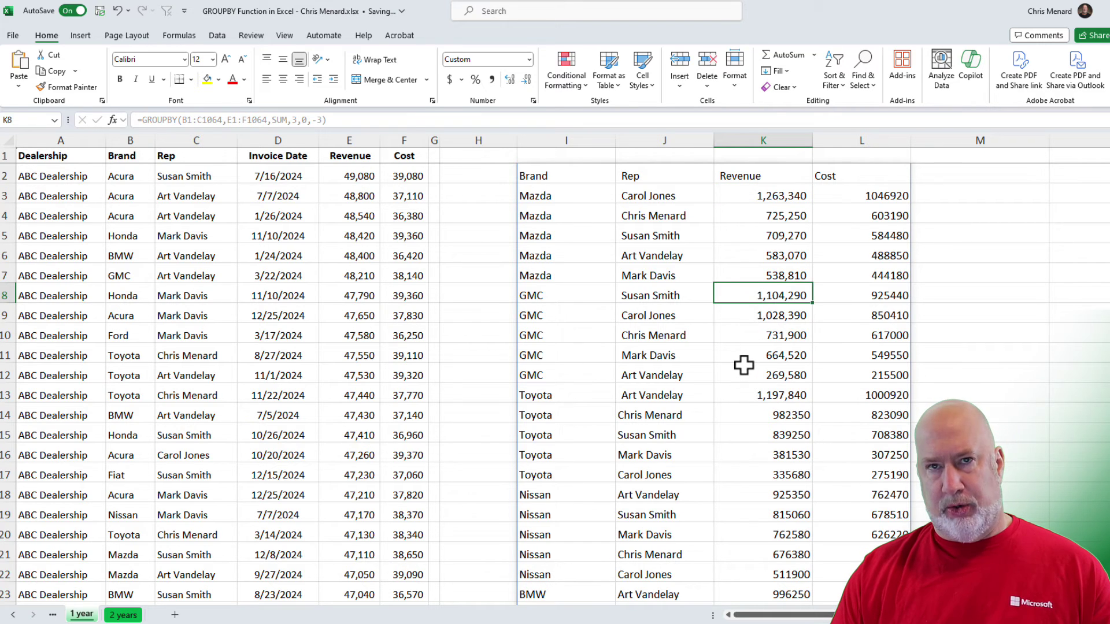
double_click(559, 177)
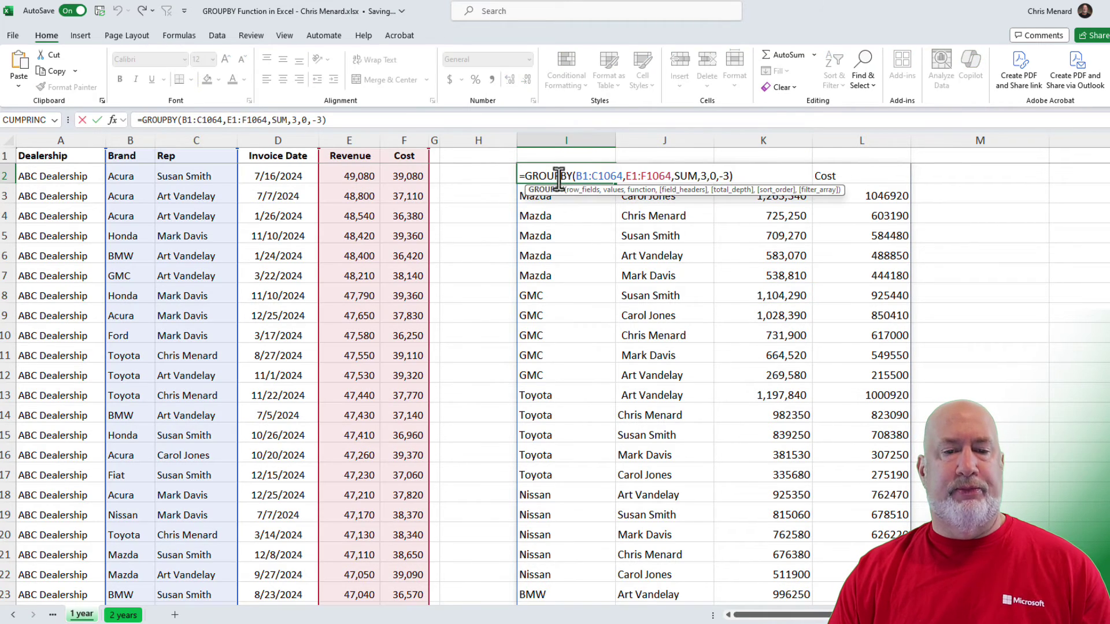
click(730, 176)
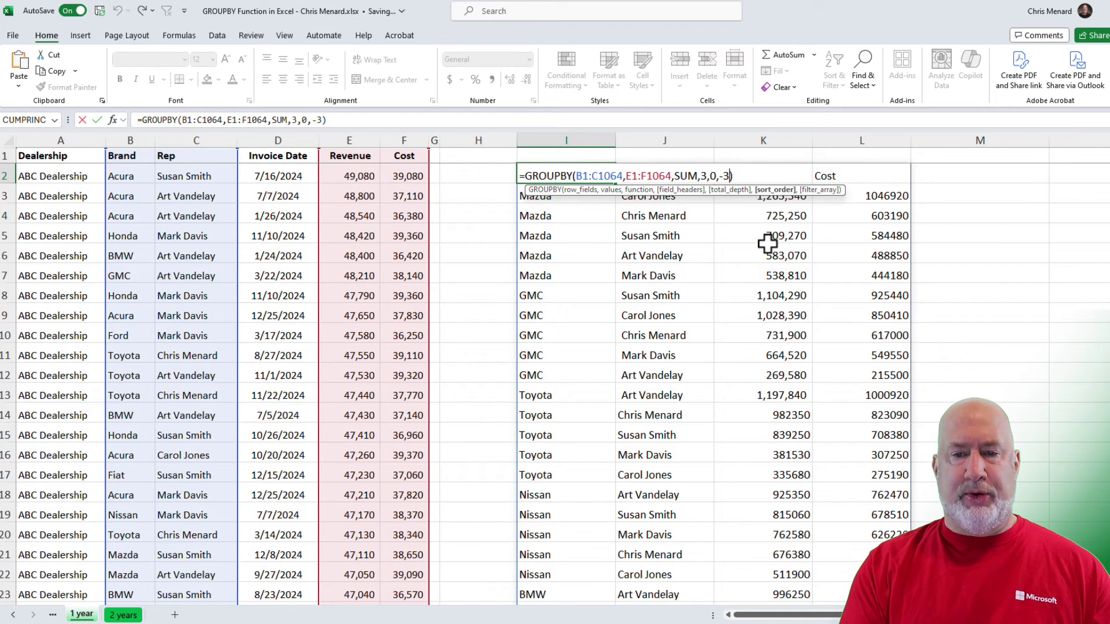
Step: In I2's GROUPBY, replace the -3 revenue sort with a B1:B1064<>"acura" filter to exclude Acura
key(BackSpace)
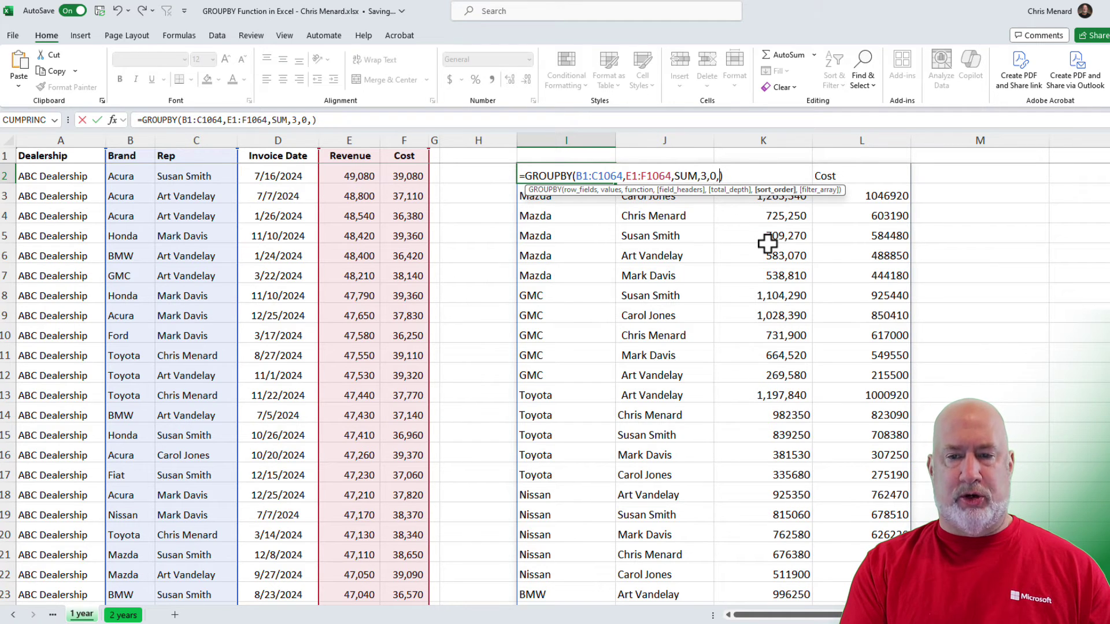
text(,)
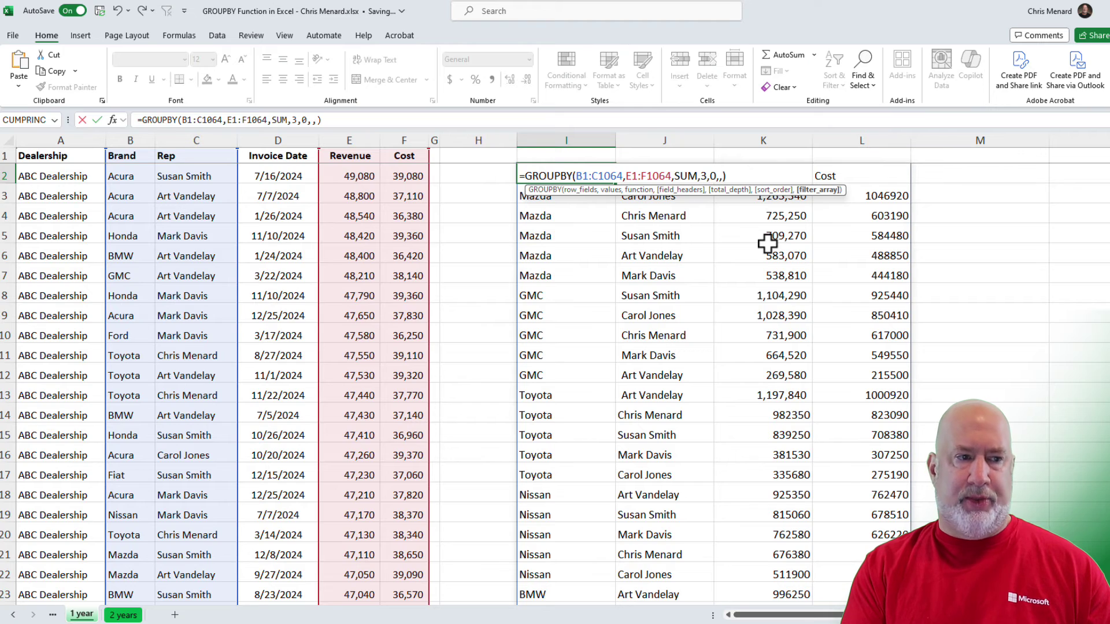
text(b1:B1)
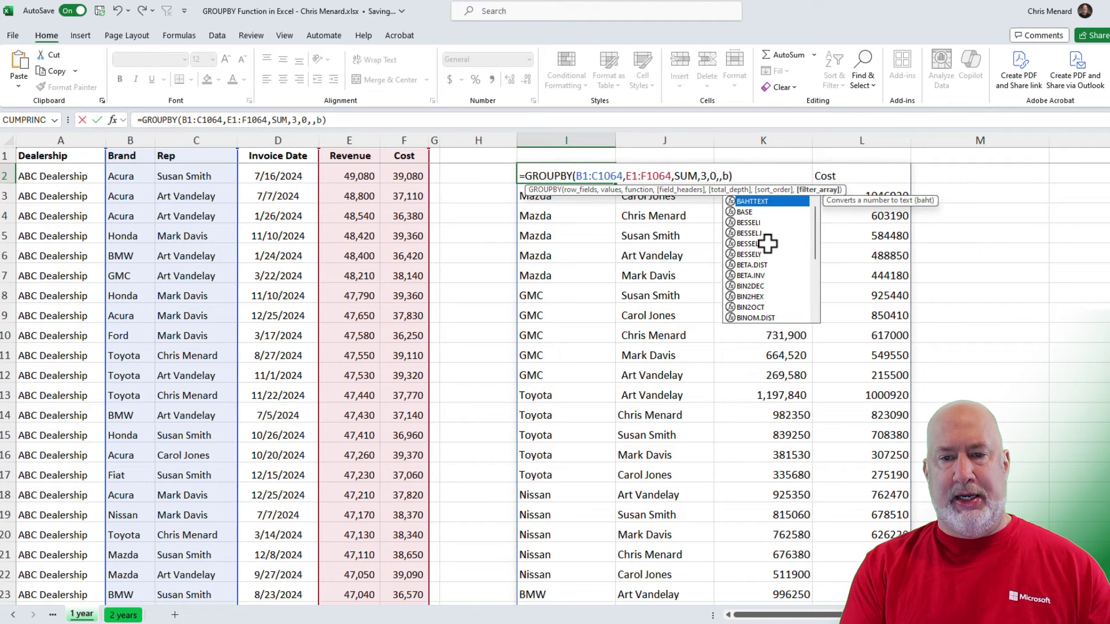
text(0654)
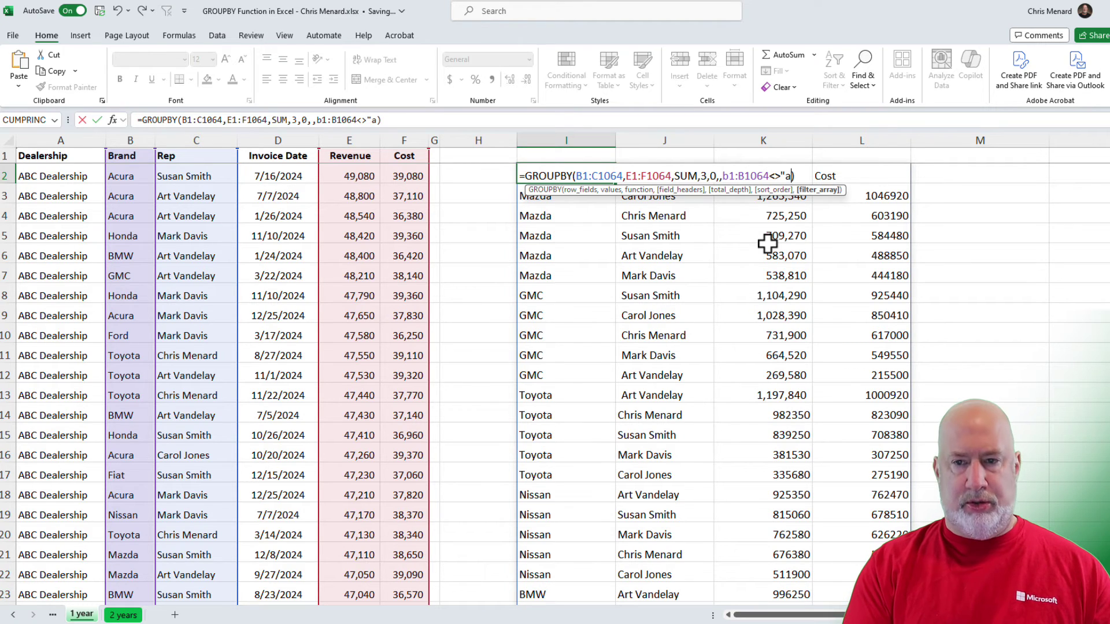
text(ra)
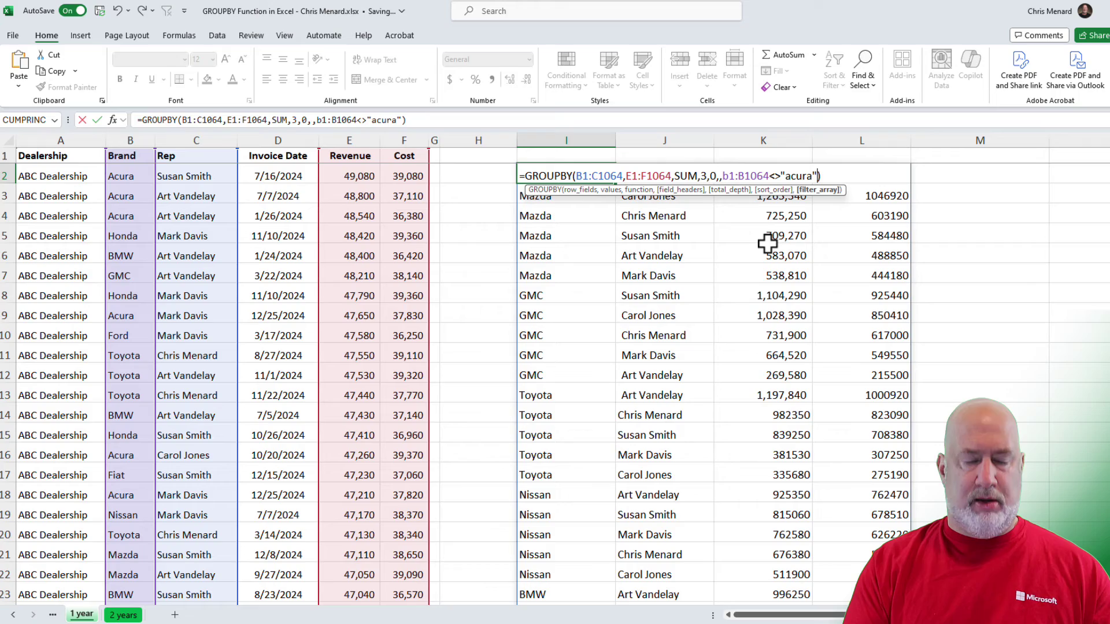
key(Return)
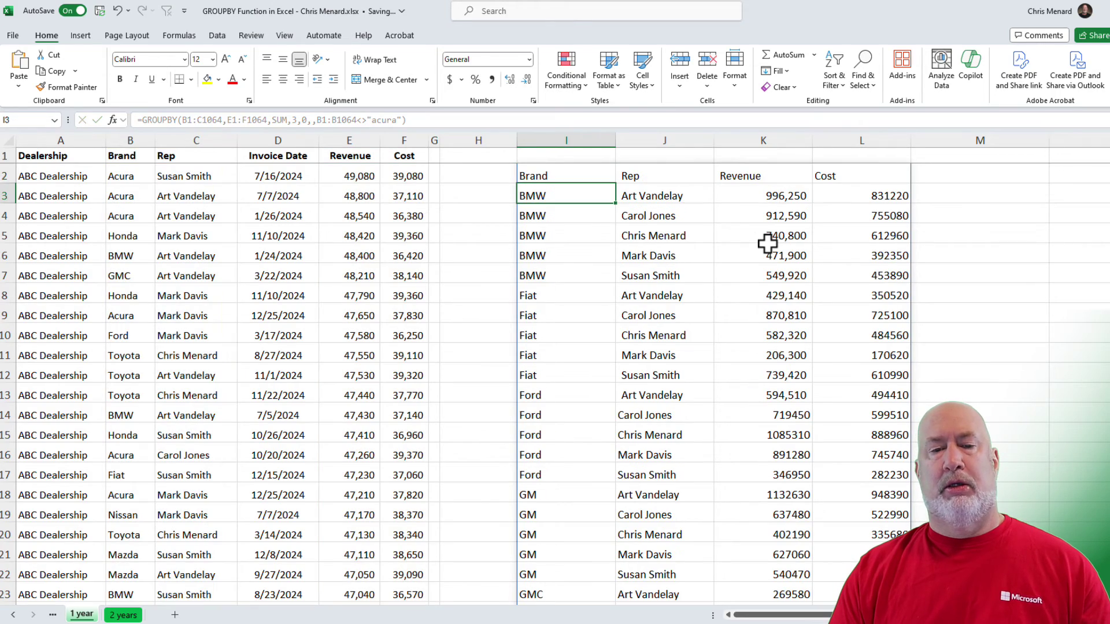
scroll(619, 254, down, 9)
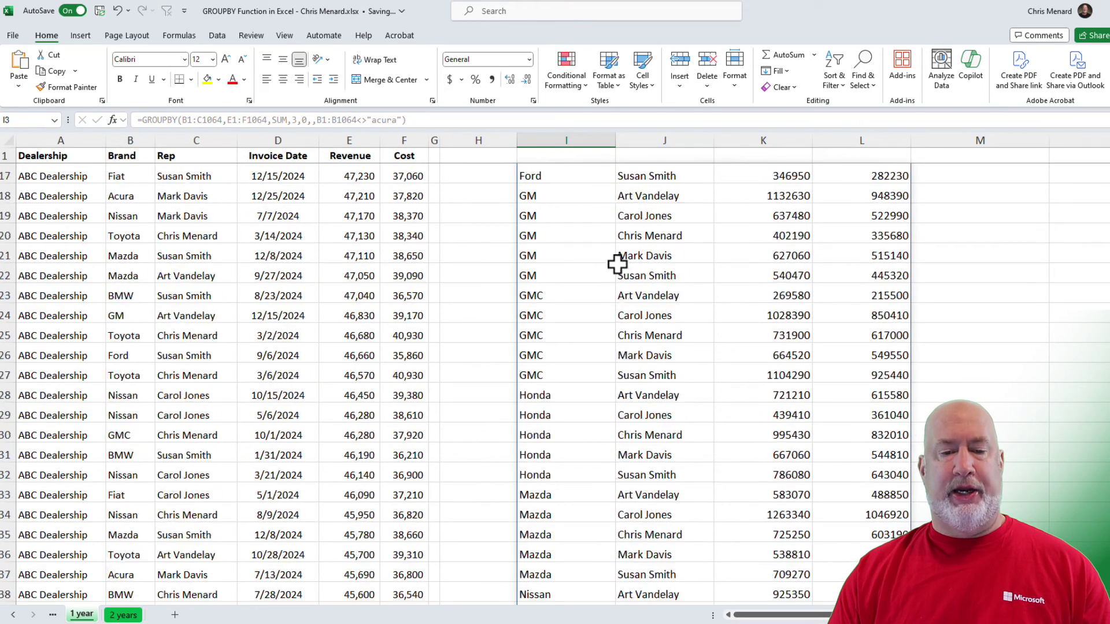
scroll(618, 269, up, 9)
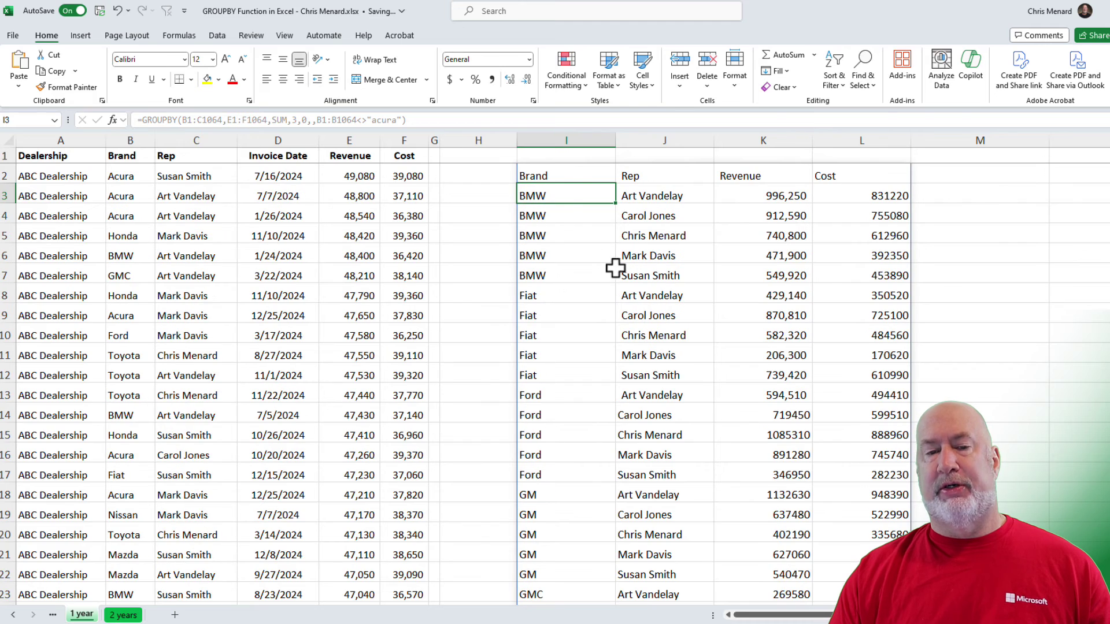
Step: Delete the B1:B1064<>"acura" filter argument from I2's GROUPBY so Acura rows return
click(564, 170)
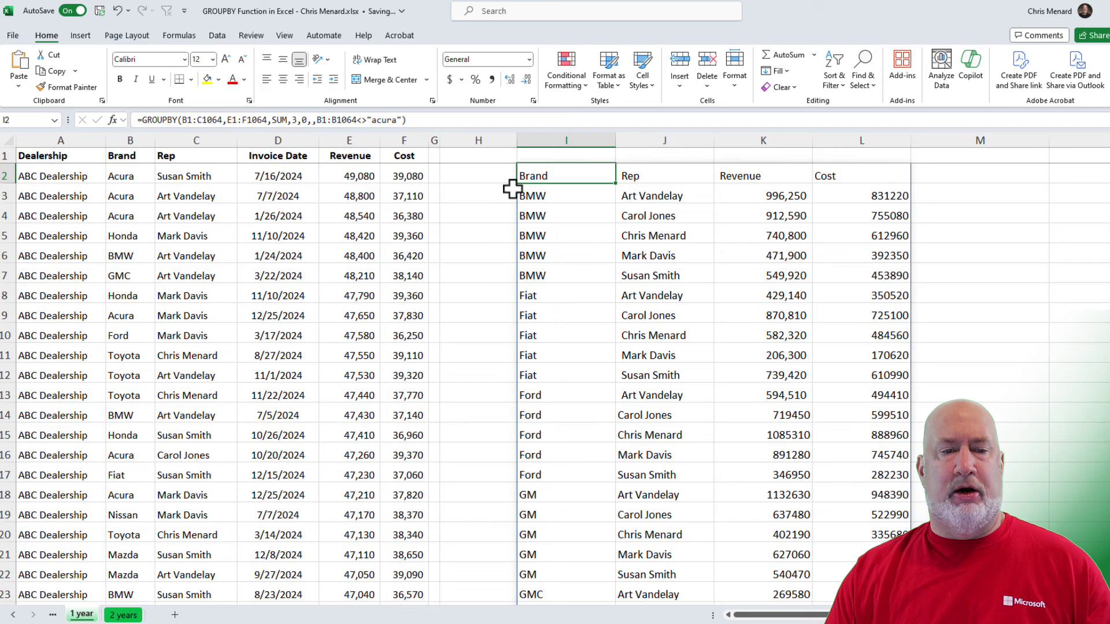
double_click(554, 173)
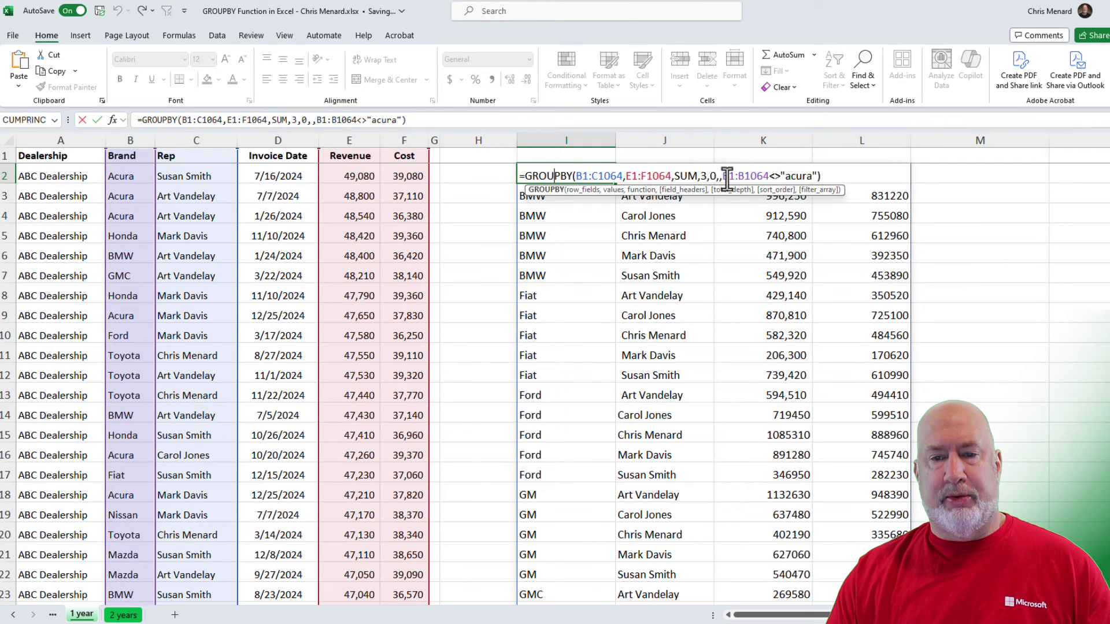
double_click(726, 176)
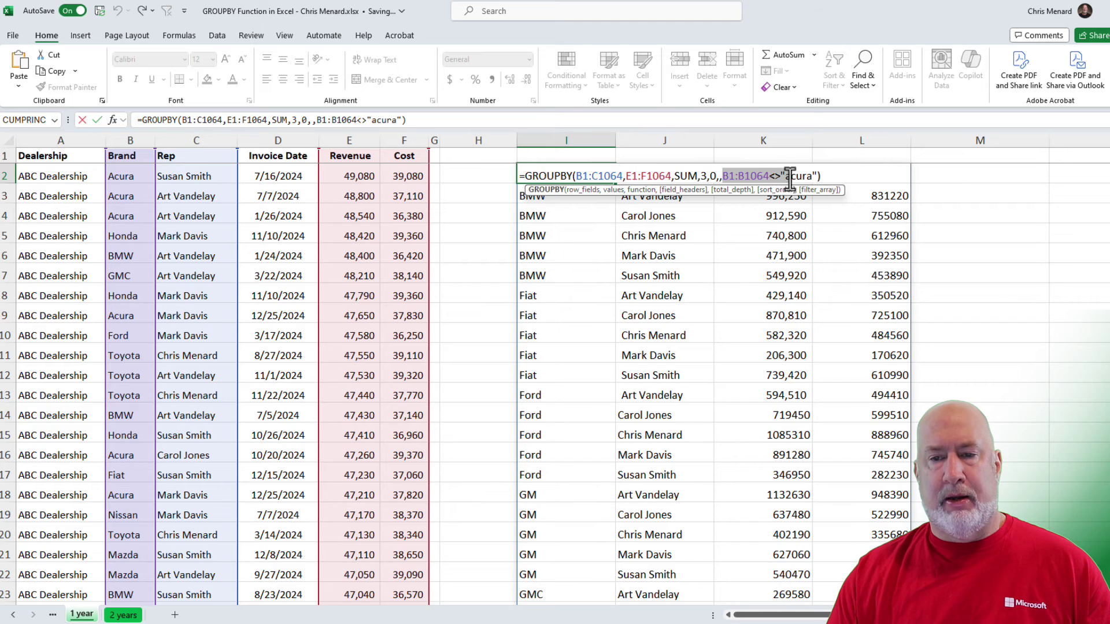
shift+click(815, 176)
key(BackSpace)
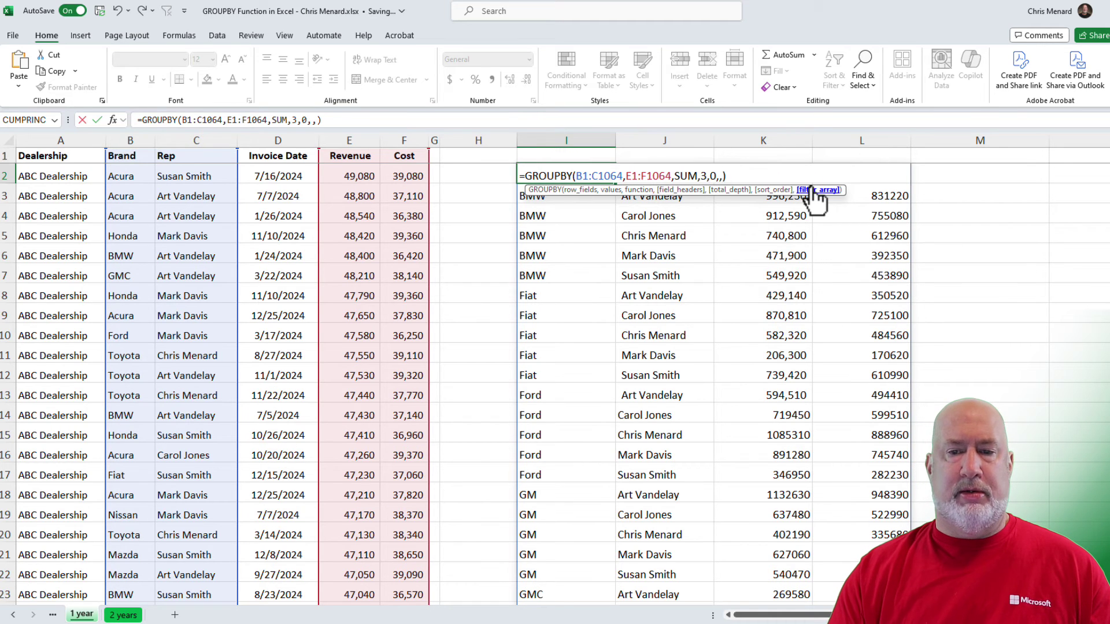
key(ctrl+Return)
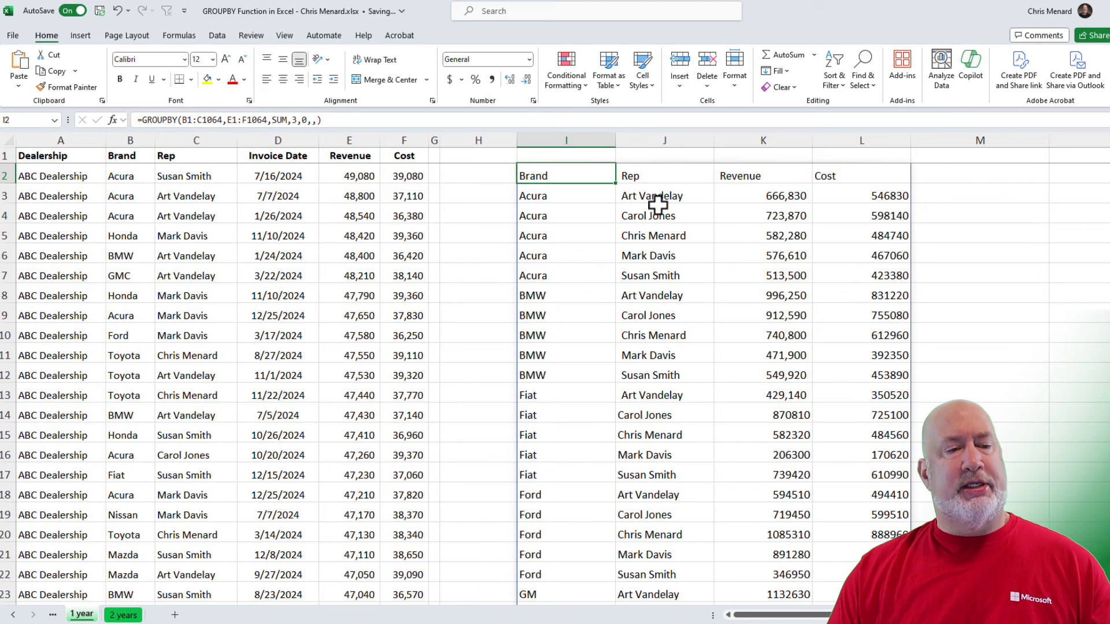
Step: Change E3's revenue to 157000, lifting the first Acura rep's total from 666,830 to 775,030
click(203, 175)
click(206, 193)
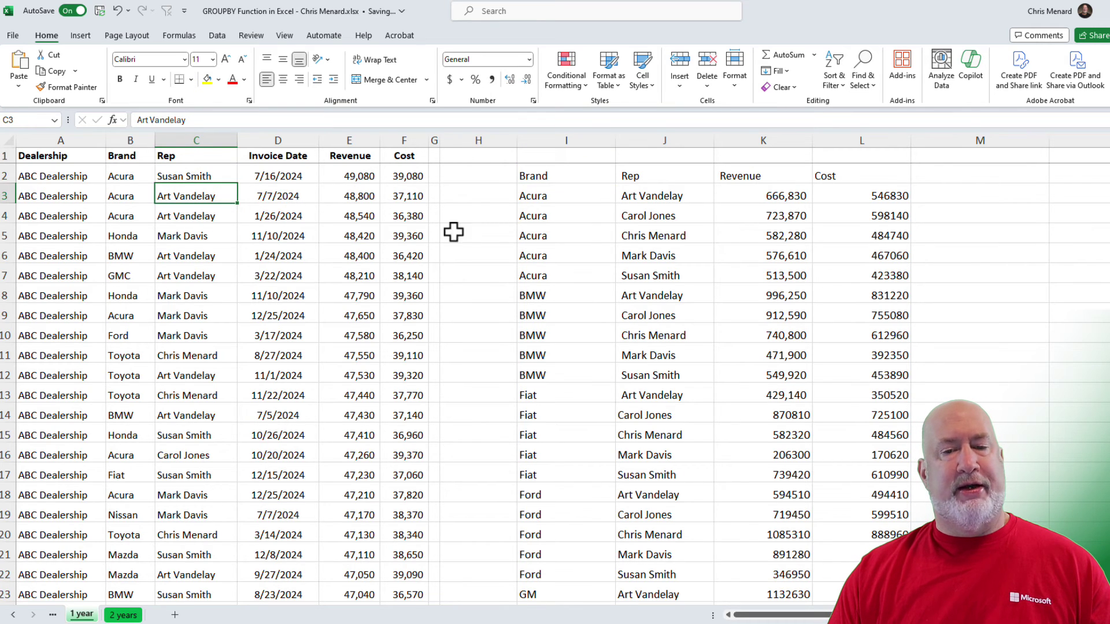
click(760, 197)
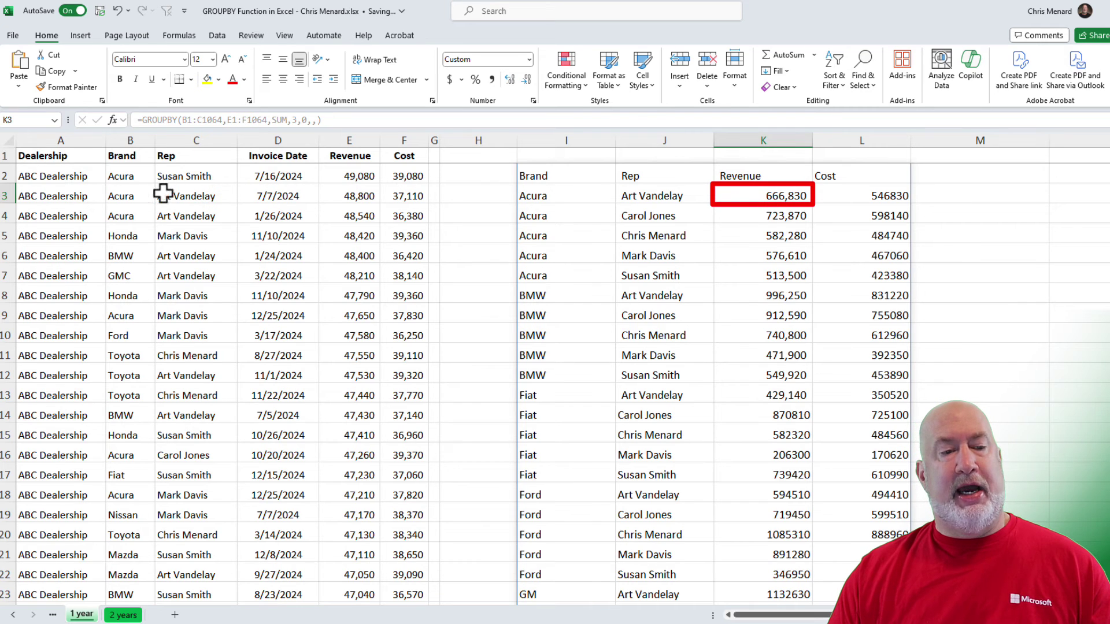
click(344, 200)
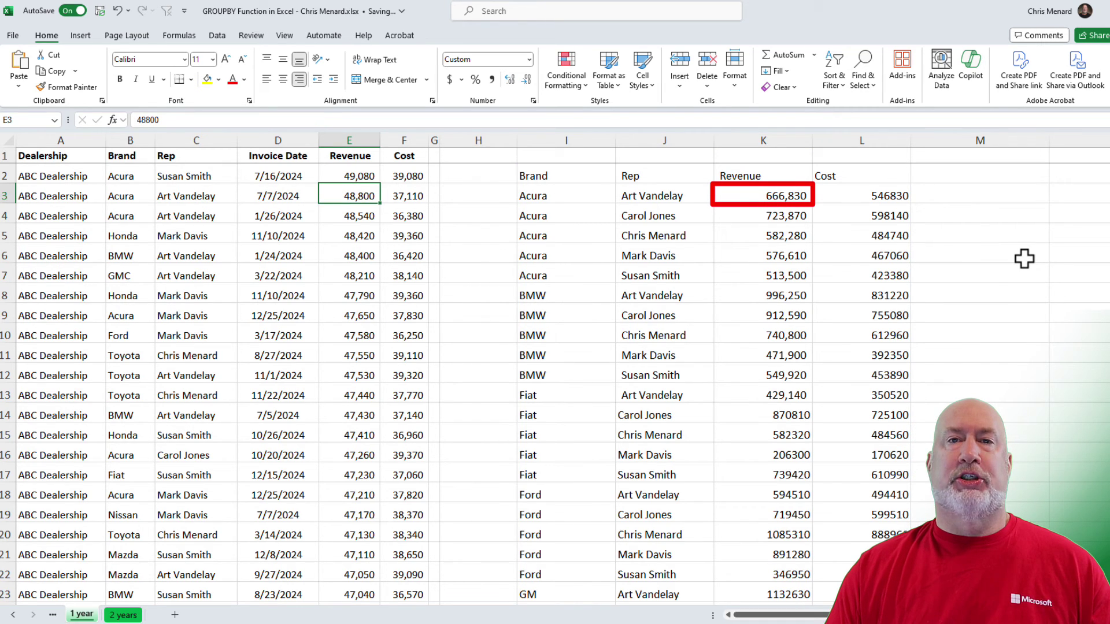
text(1570)
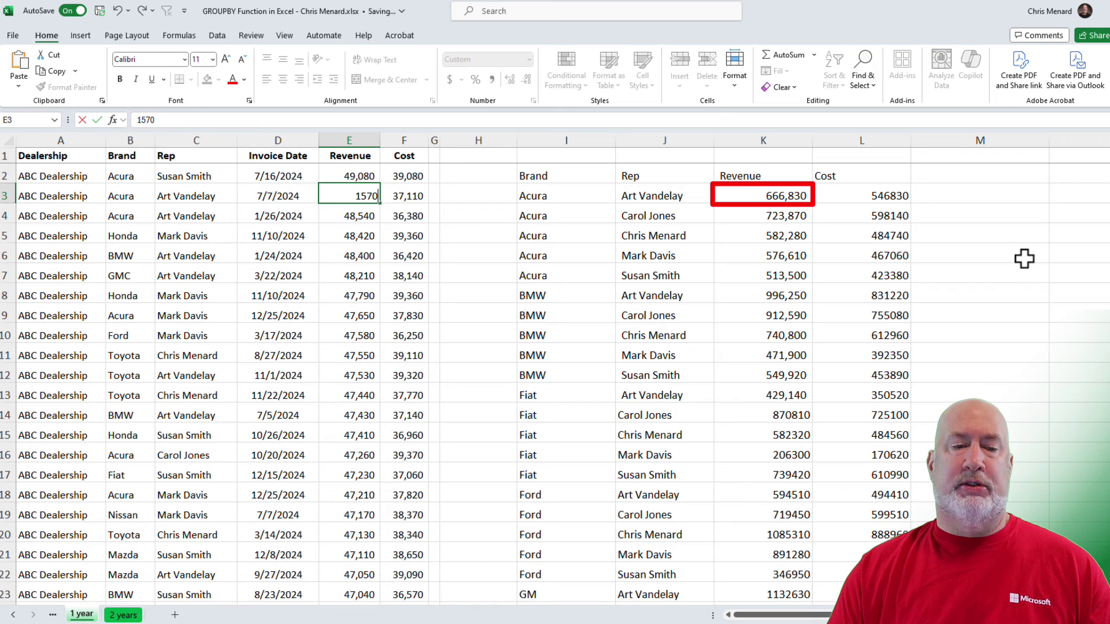
text(00)
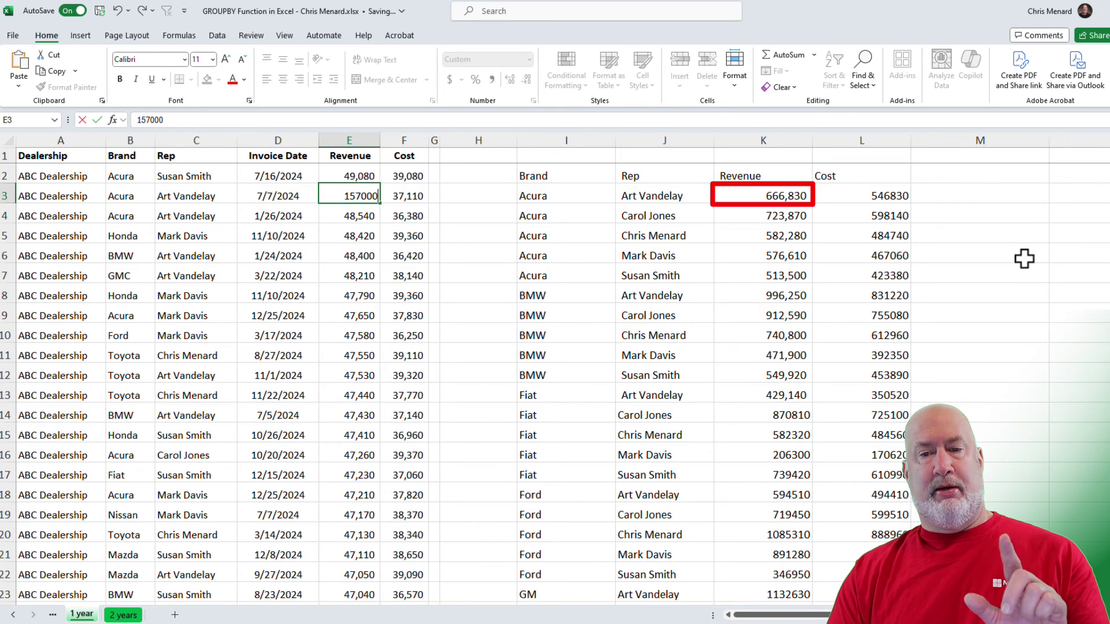
key(Return)
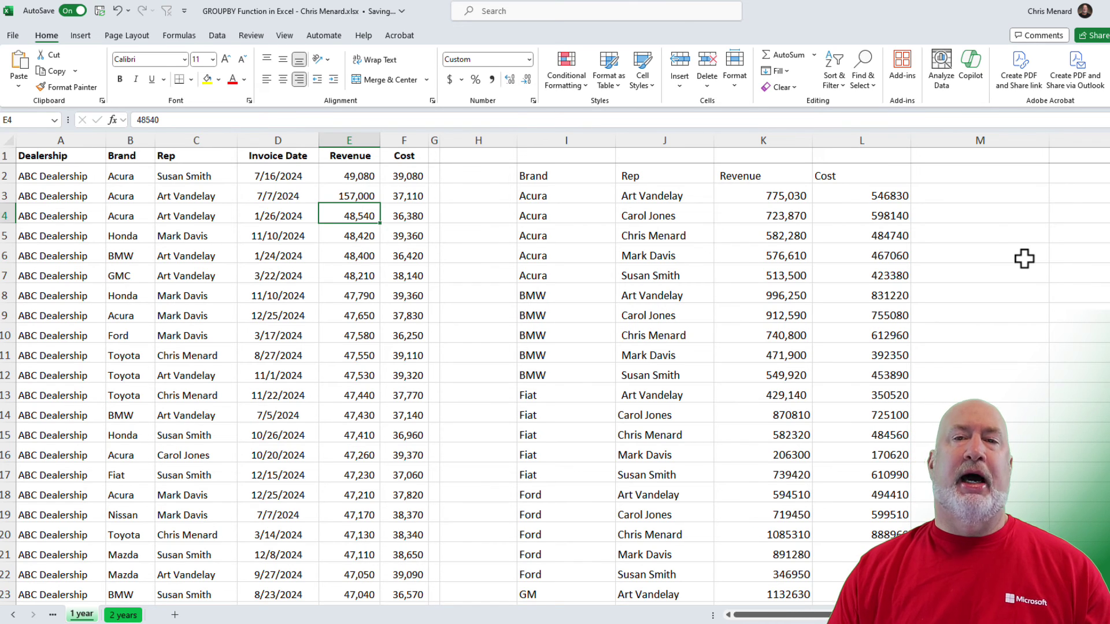
click(579, 176)
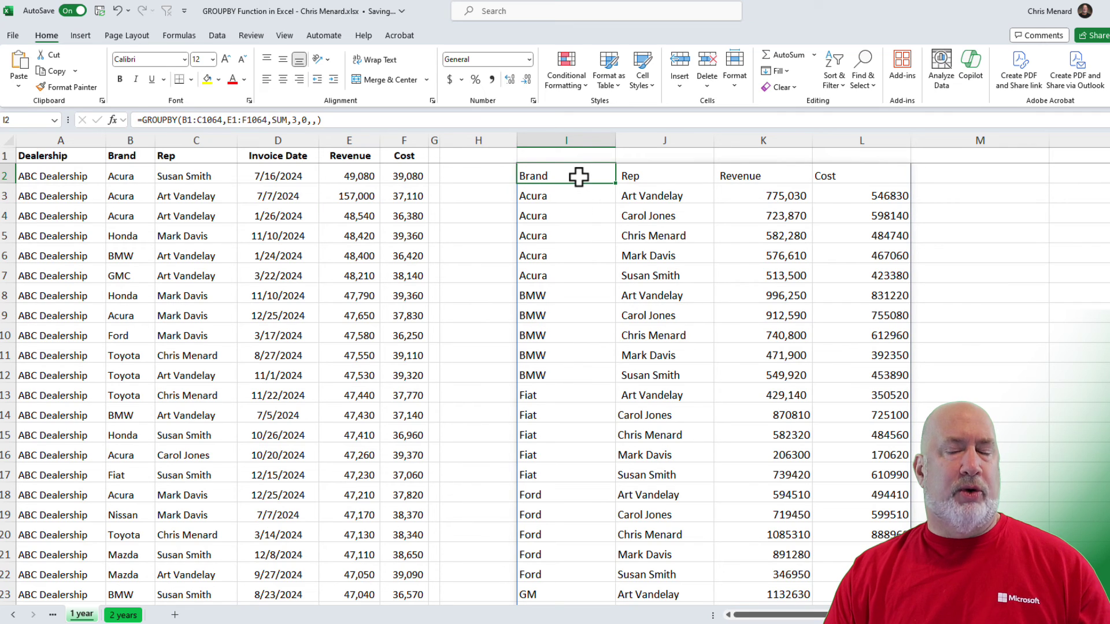